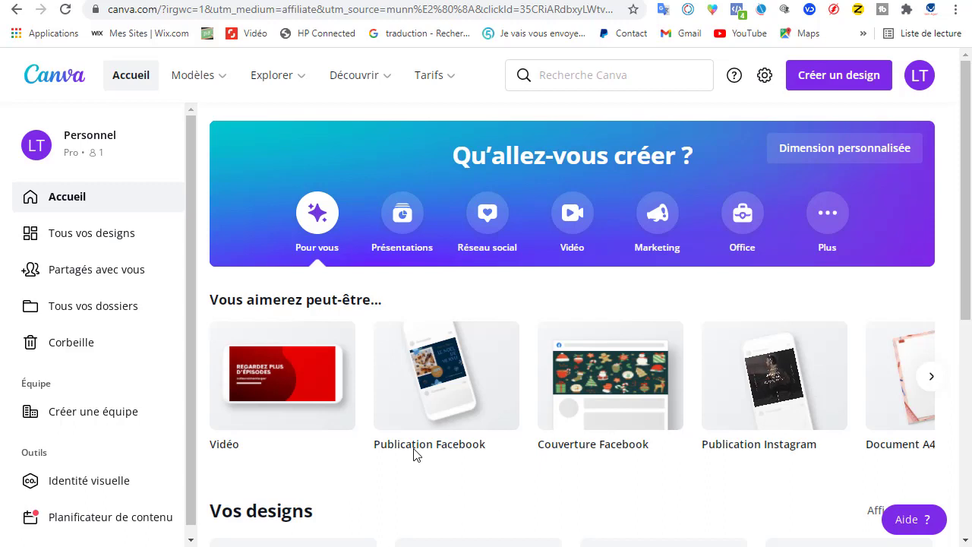
# Step: Open the canva.com home page in a new browser tab
pyautogui.moveTo(414, 453)
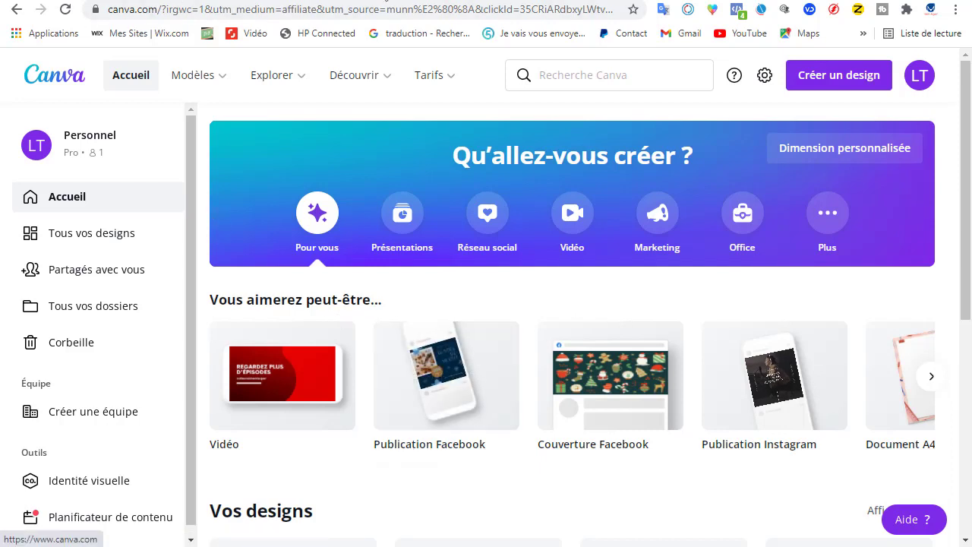
pyautogui.click(250, 1)
pyautogui.click(260, 15)
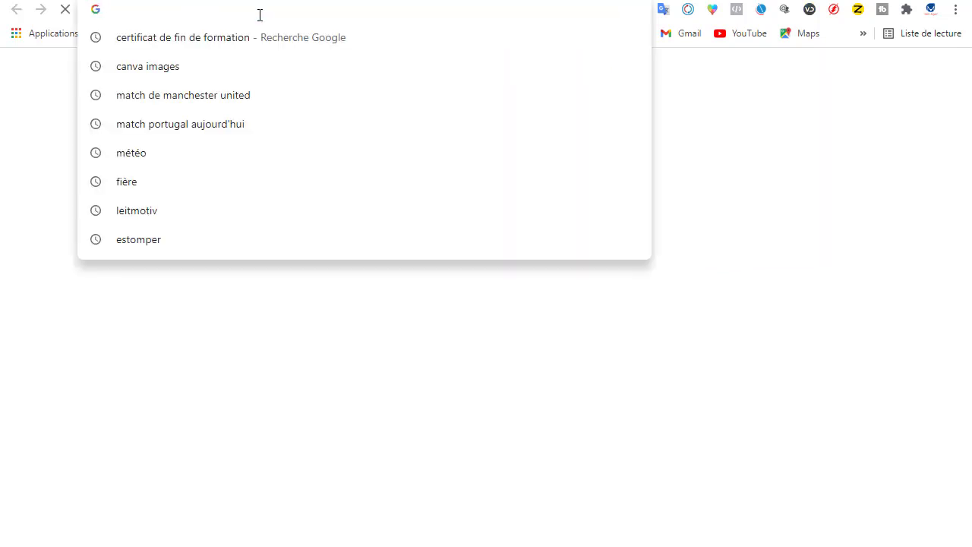
pyautogui.write('canva.com')
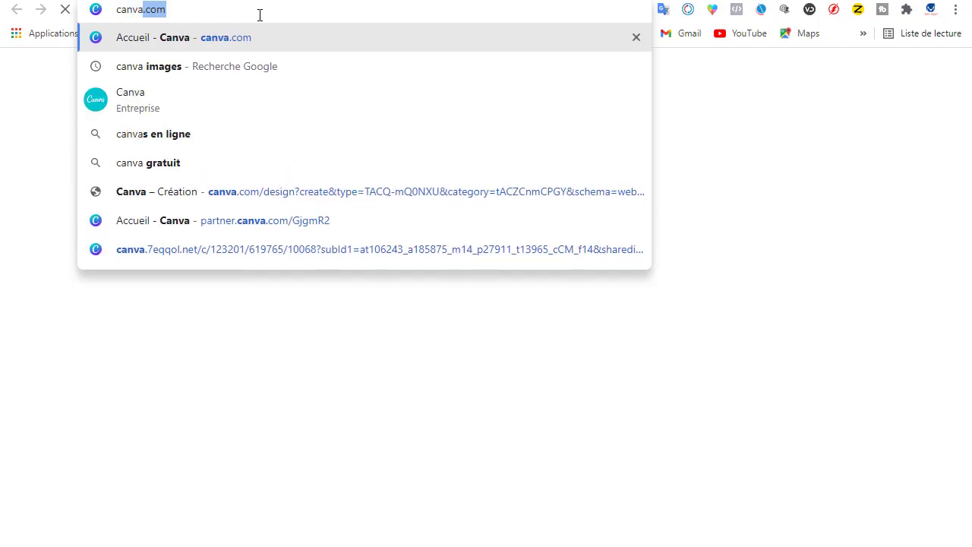
pyautogui.press('Return')
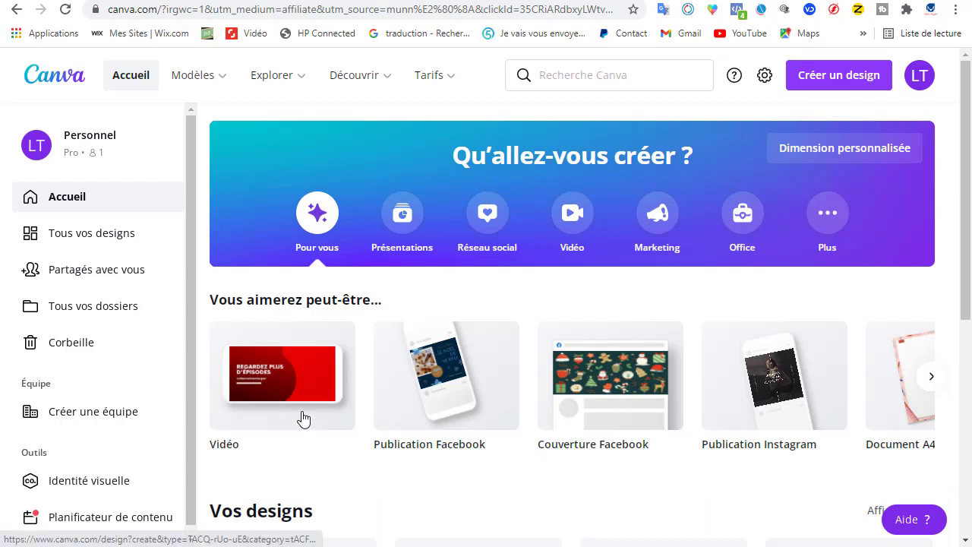
# Step: Look through the previously created designs under Vos designs on the home page
pyautogui.moveTo(302, 419)
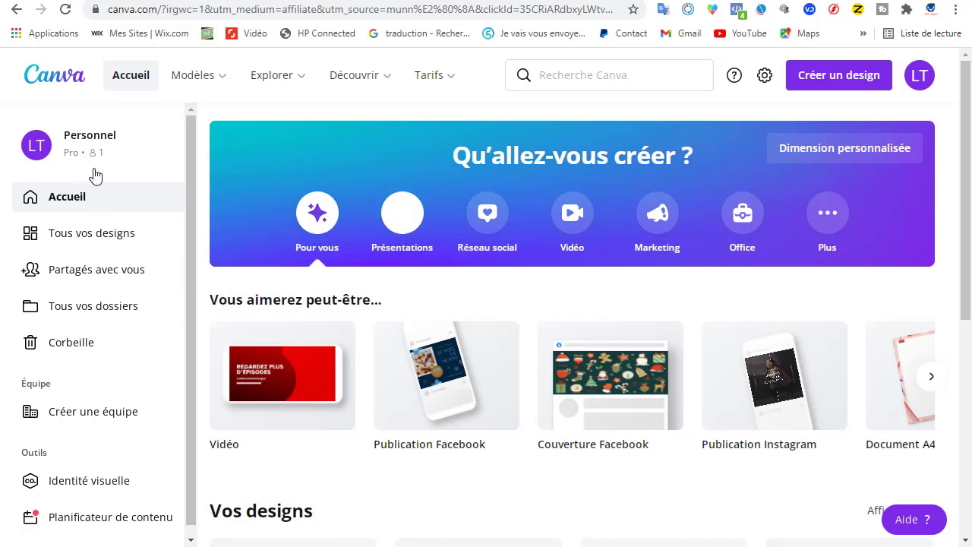
pyautogui.click(99, 235)
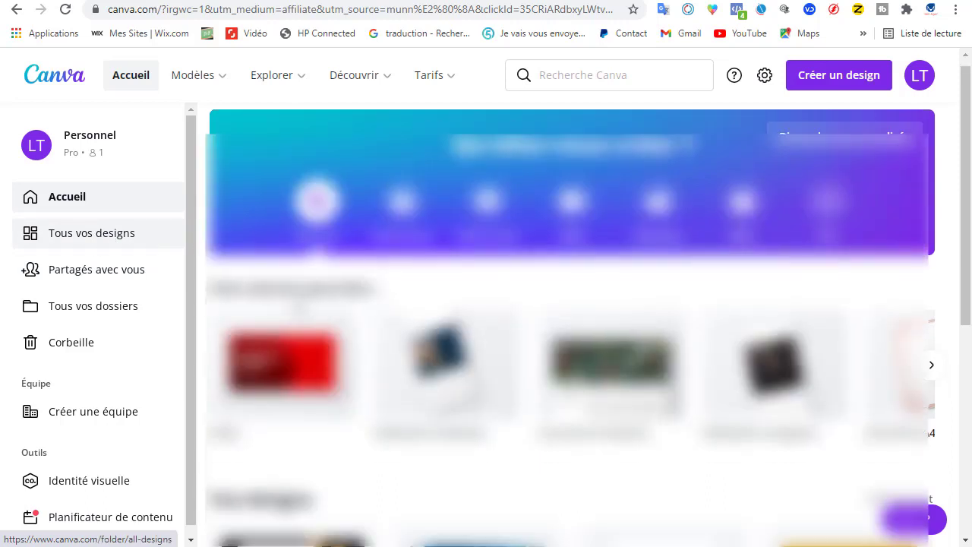
pyautogui.scroll(-2, 297, 299)
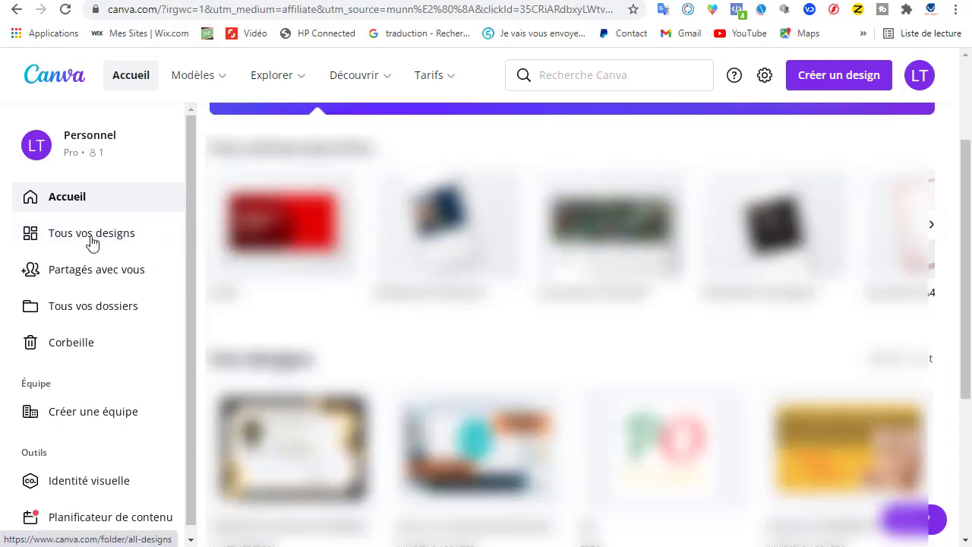
pyautogui.click(106, 243)
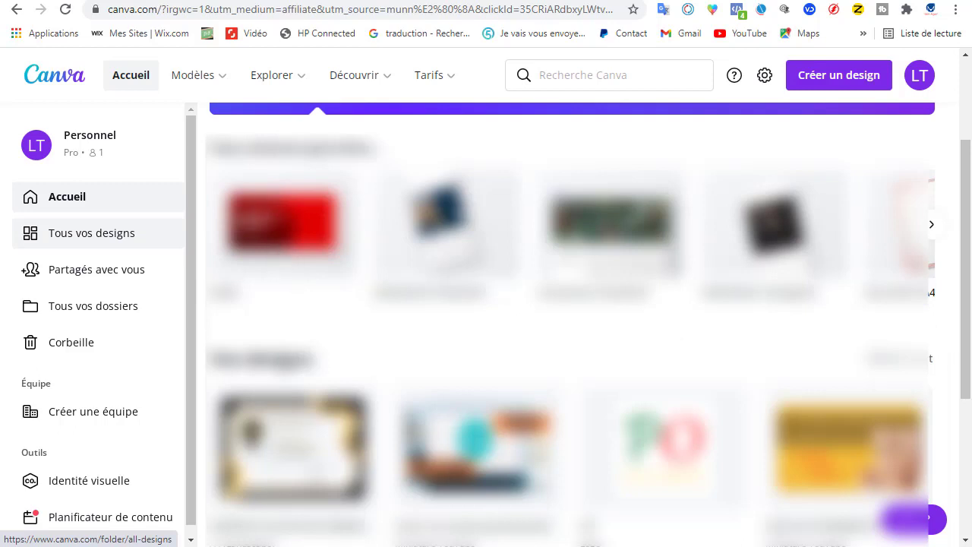
pyautogui.scroll(-3, 307, 401)
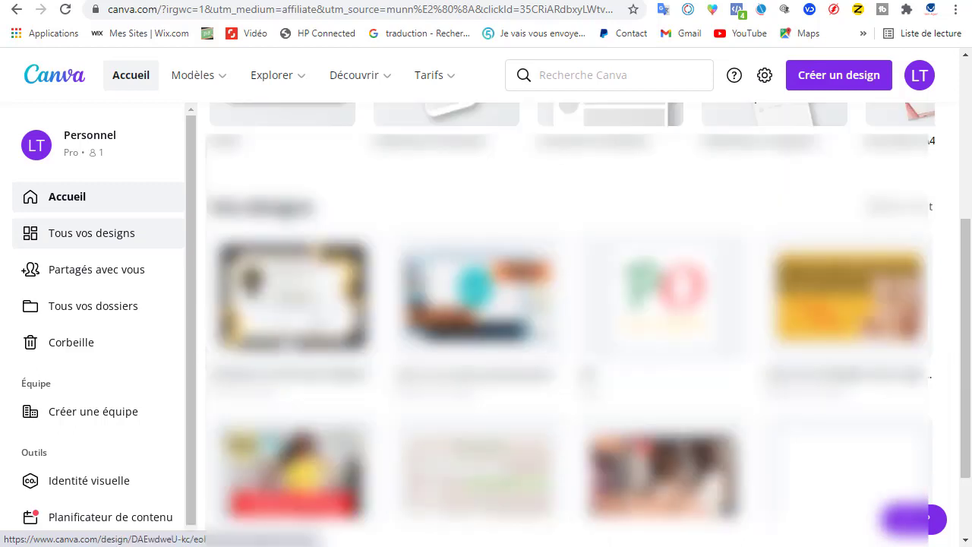
pyautogui.scroll(-1, 346, 376)
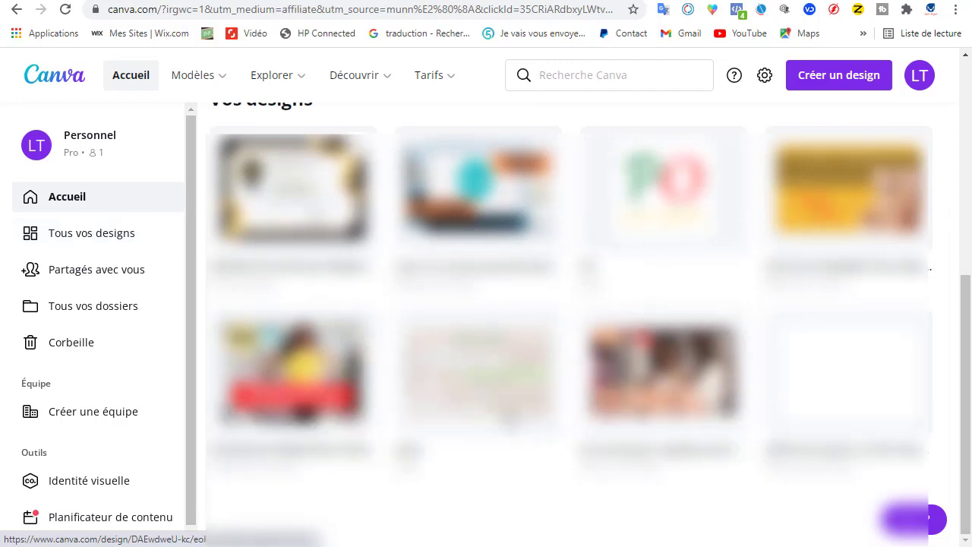
pyautogui.scroll(2, 374, 441)
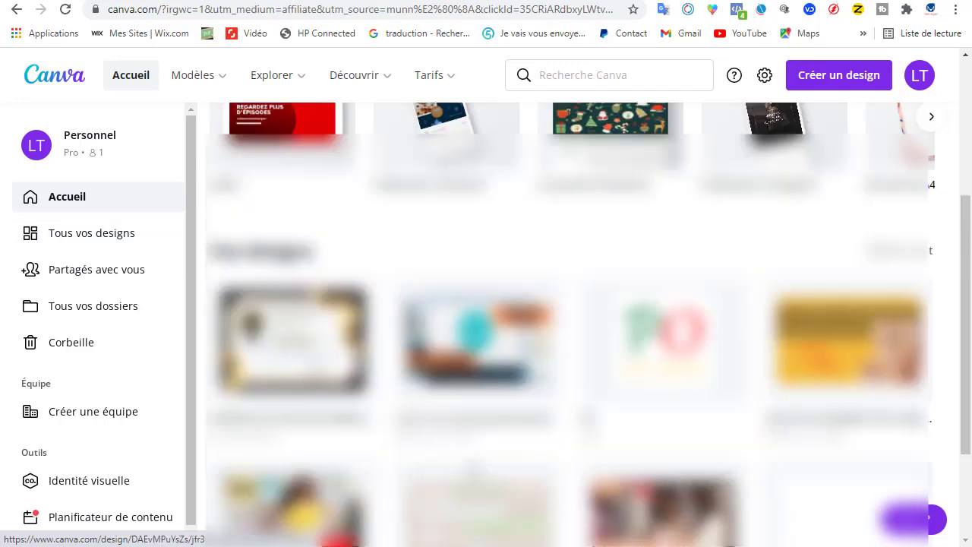
pyautogui.scroll(-2, 375, 440)
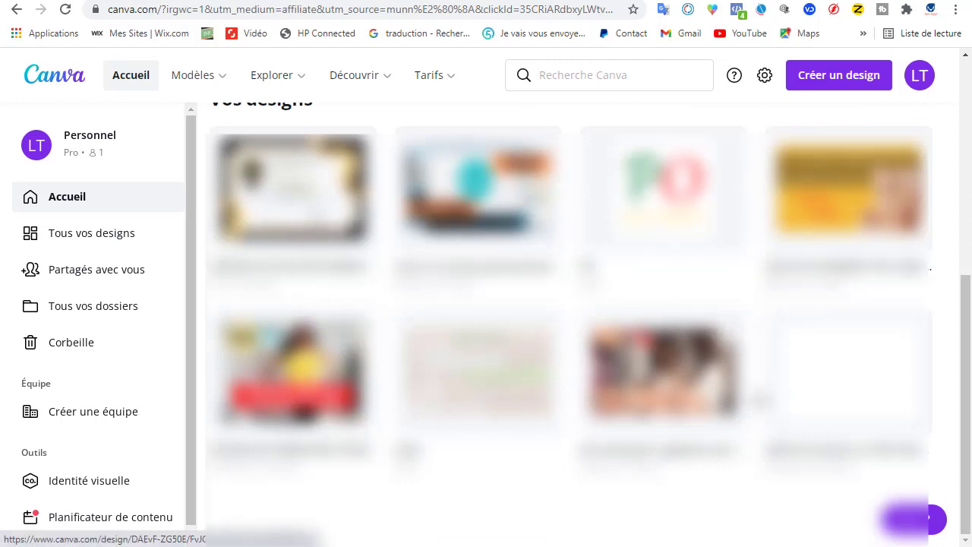
pyautogui.scroll(3, 521, 433)
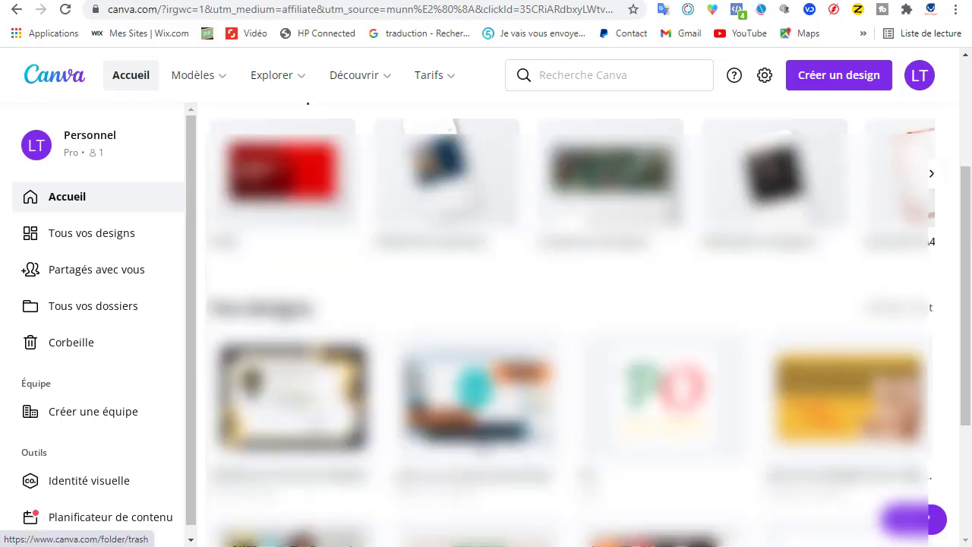
pyautogui.scroll(3, 524, 410)
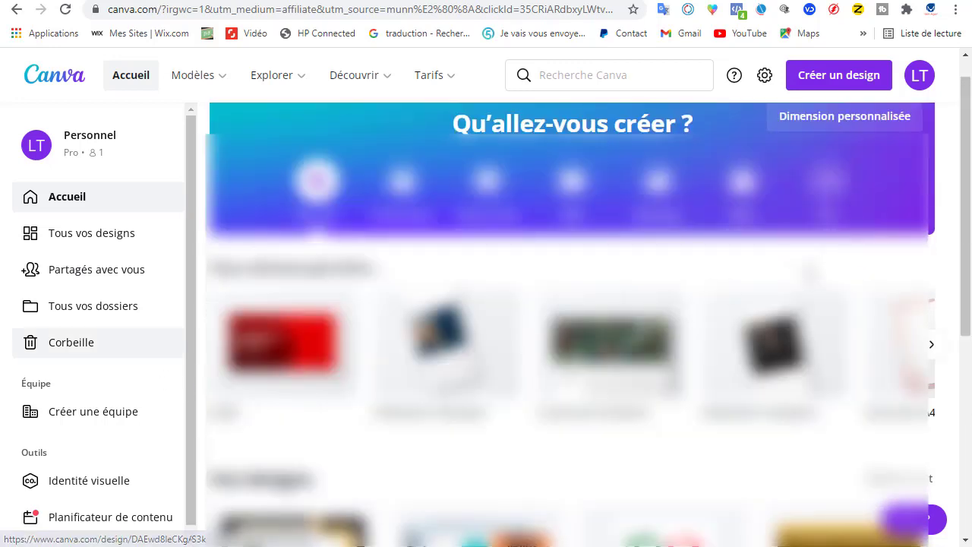
pyautogui.scroll(1, 816, 98)
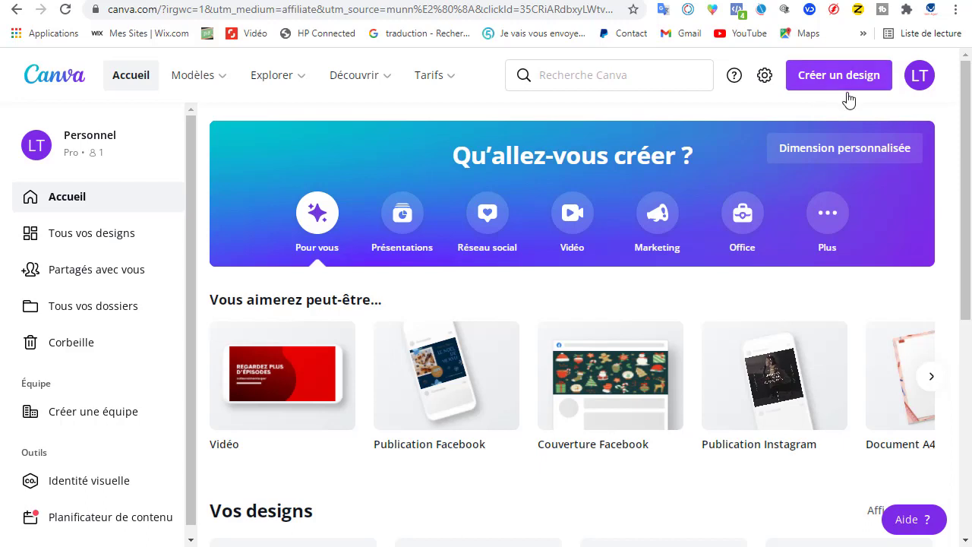
# Step: Create a new blank design of the Logo type, 500 × 500 px
pyautogui.click(846, 90)
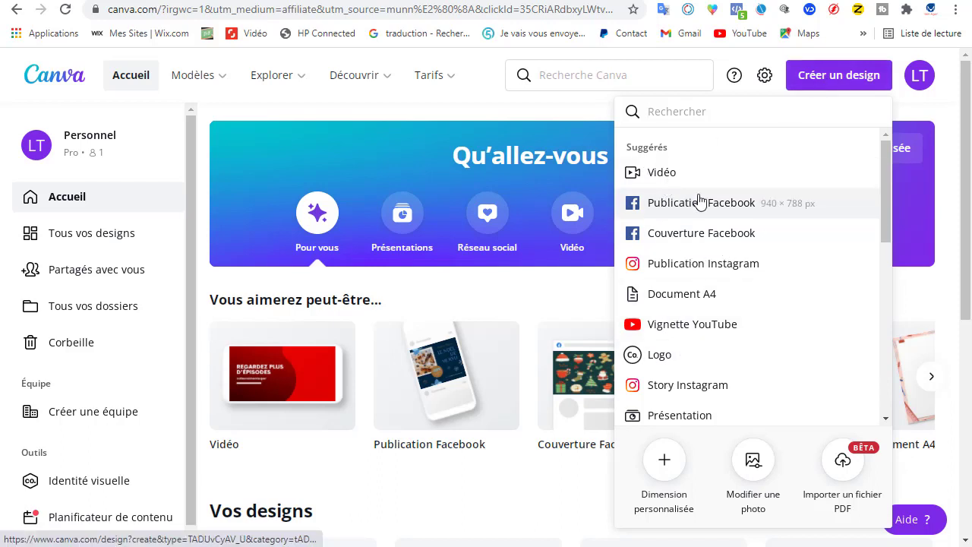
pyautogui.scroll(-1, 706, 284)
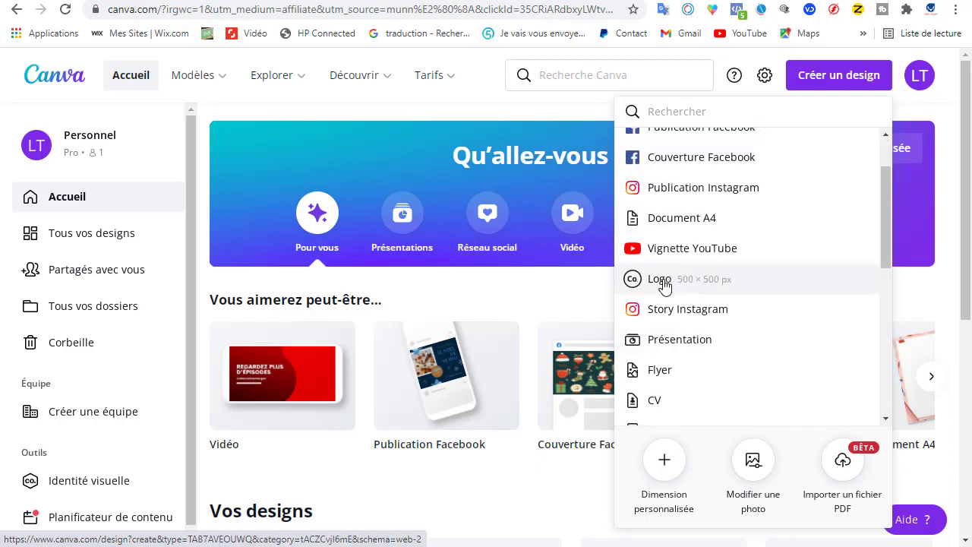
pyautogui.click(664, 284)
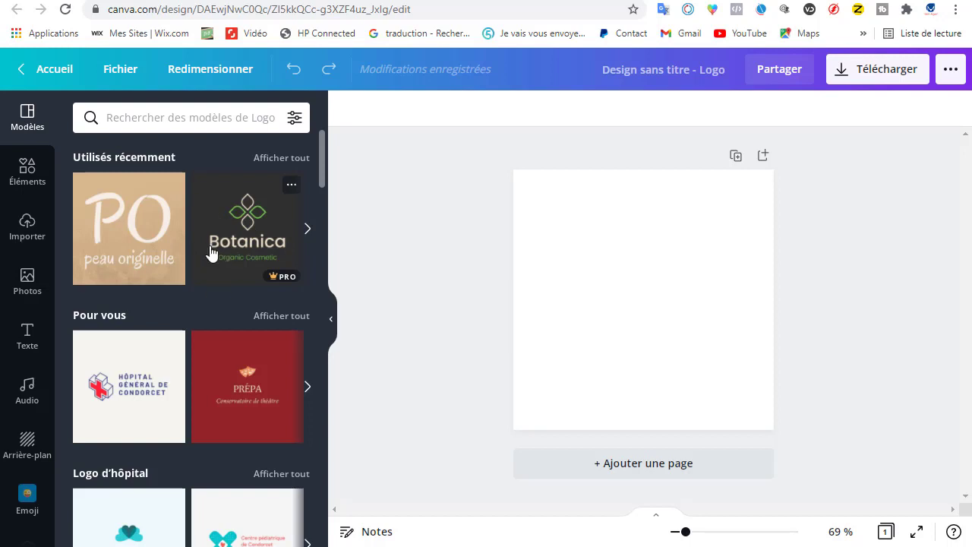
# Step: Browse the logo template categories, from hospital, doctor and church logos to event, animated and game logos
pyautogui.scroll(-2, 190, 287)
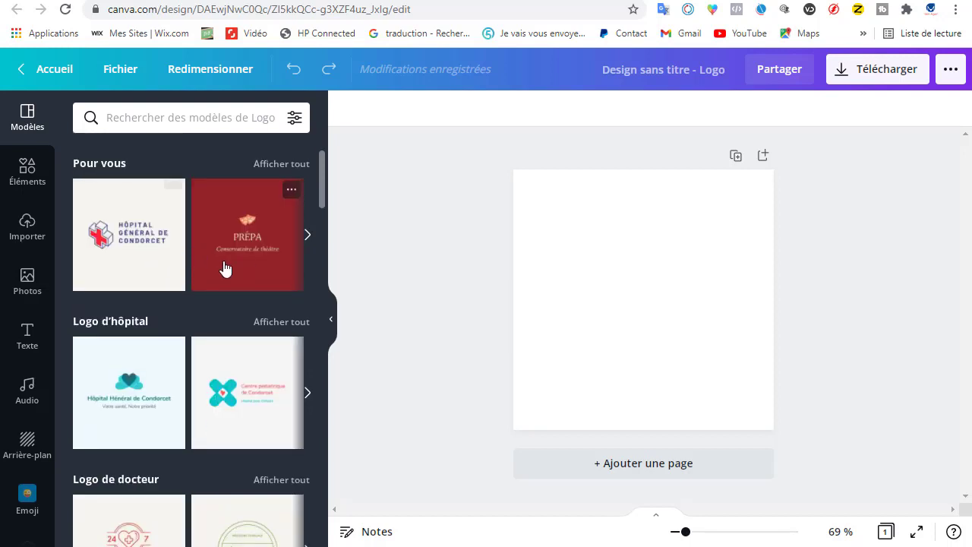
pyautogui.scroll(1, 205, 274)
pyautogui.scroll(-1, 174, 300)
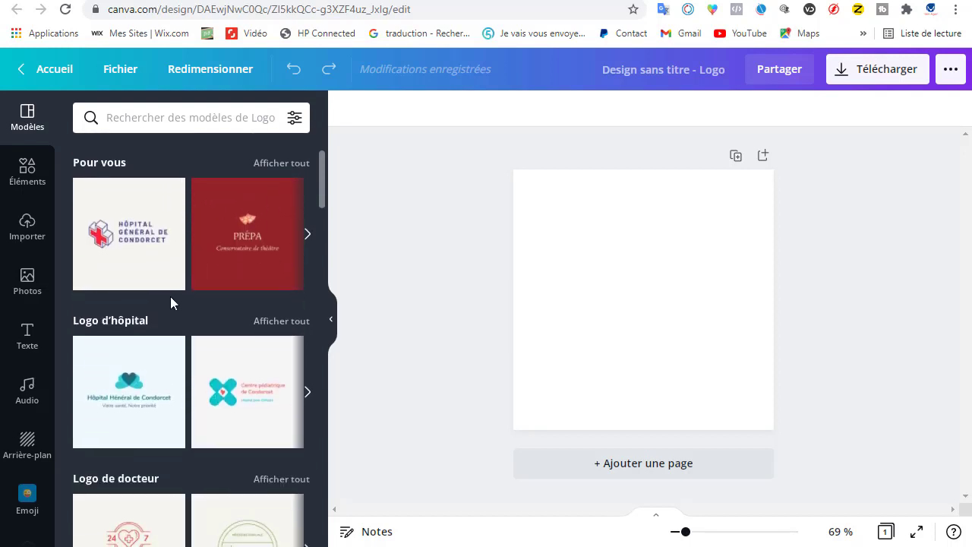
pyautogui.scroll(-1, 178, 319)
pyautogui.scroll(-2, 164, 327)
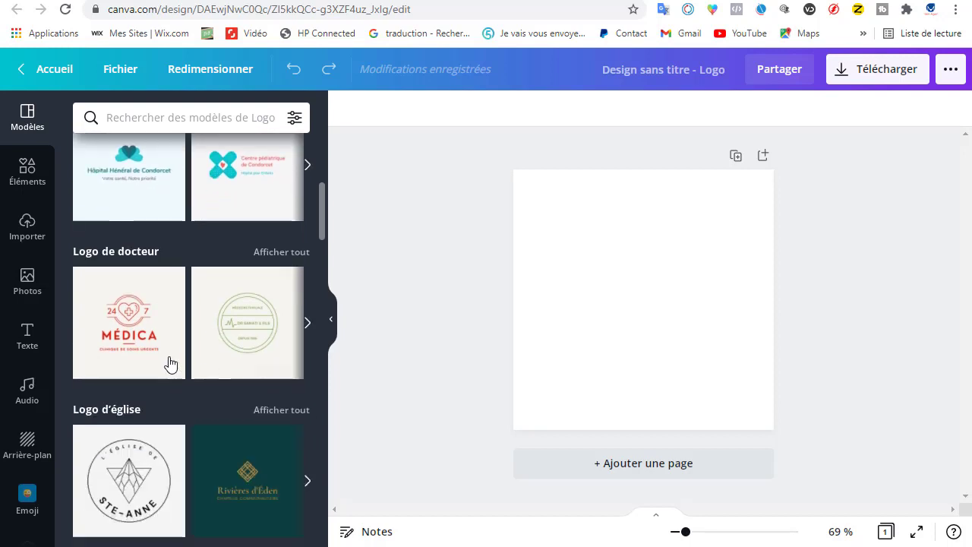
pyautogui.scroll(2, 196, 338)
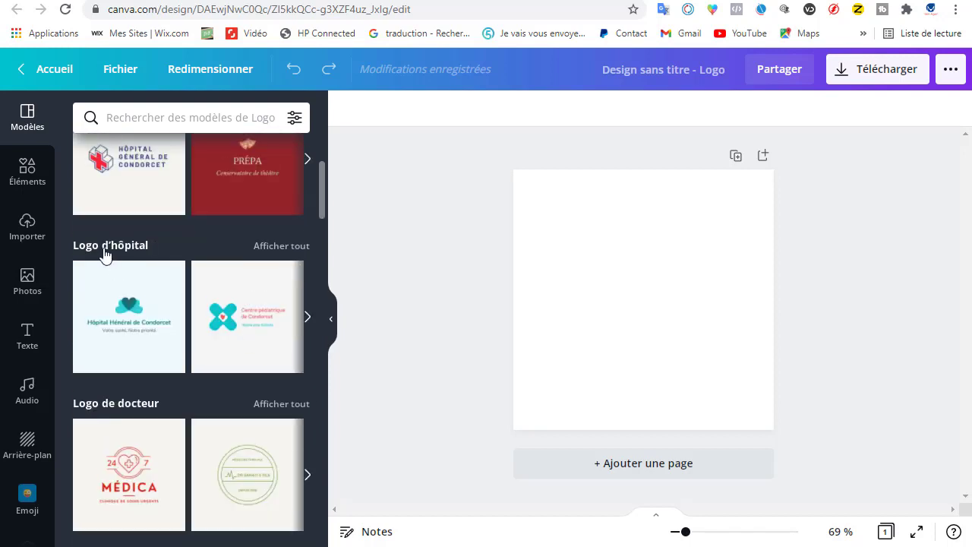
pyautogui.scroll(-2, 164, 341)
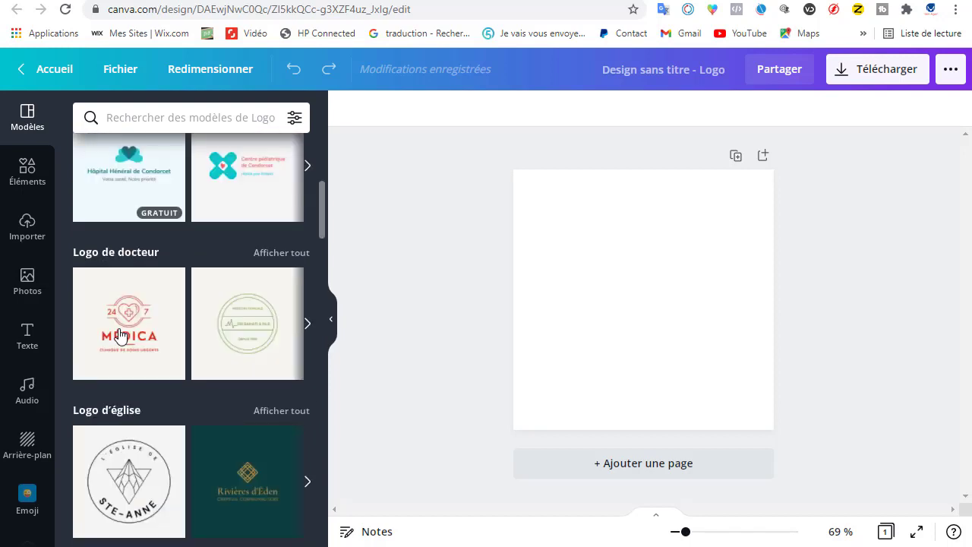
pyautogui.scroll(-2, 122, 285)
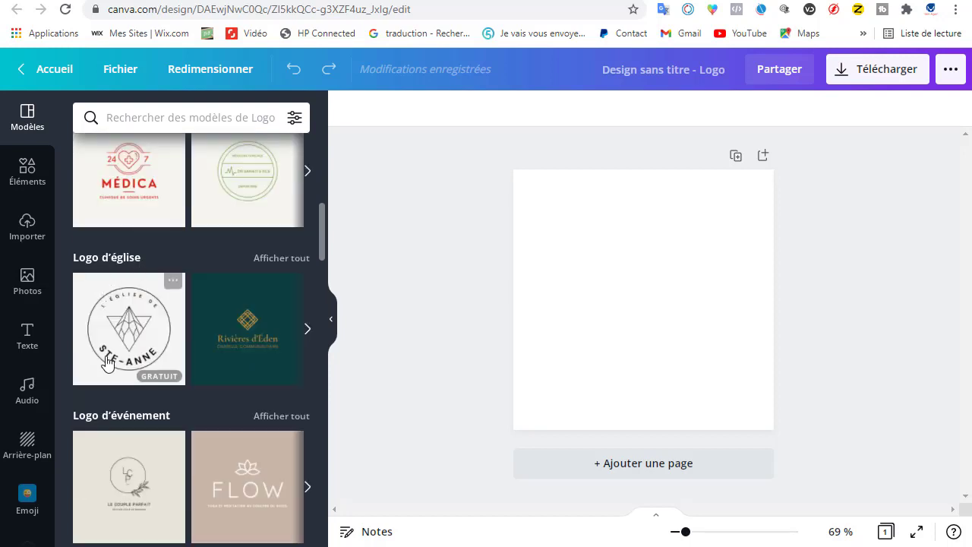
pyautogui.scroll(-2, 95, 297)
pyautogui.scroll(-2, 121, 281)
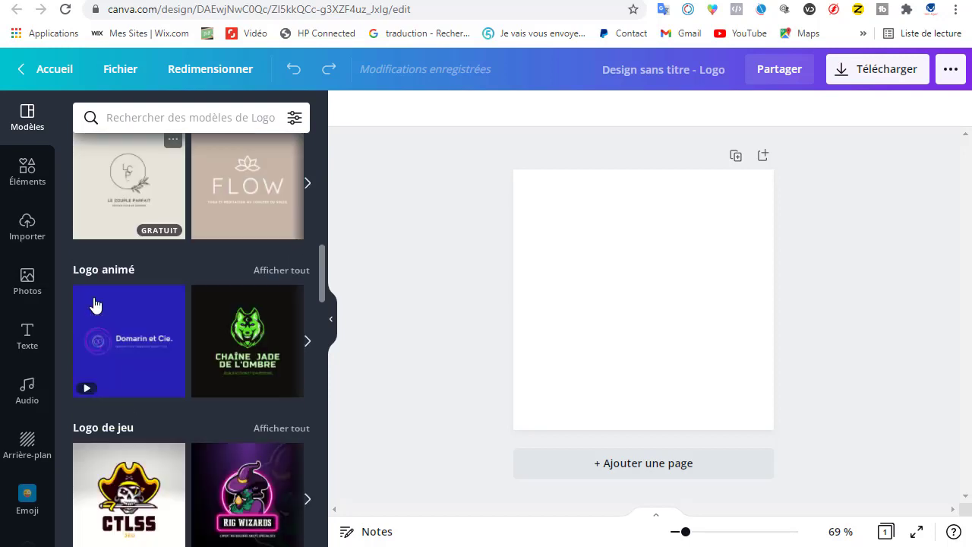
pyautogui.scroll(-2, 165, 300)
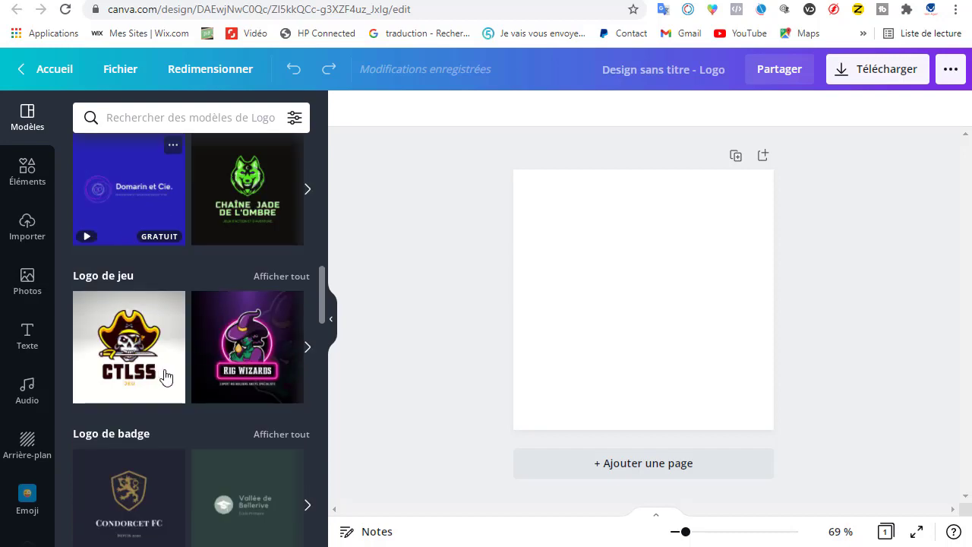
pyautogui.scroll(3, 191, 369)
pyautogui.scroll(10, 191, 369)
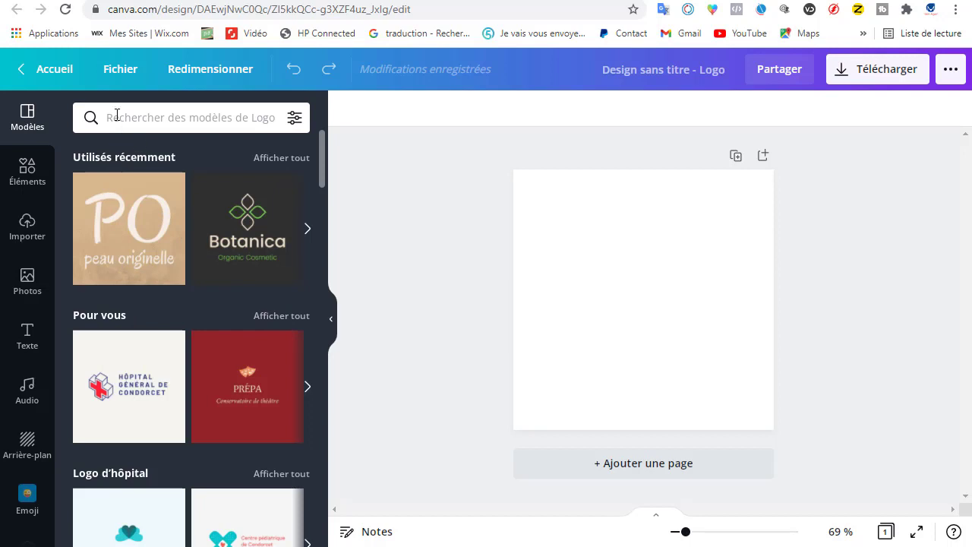
# Step: Search the logo templates for "cosmétique"
pyautogui.click(115, 120)
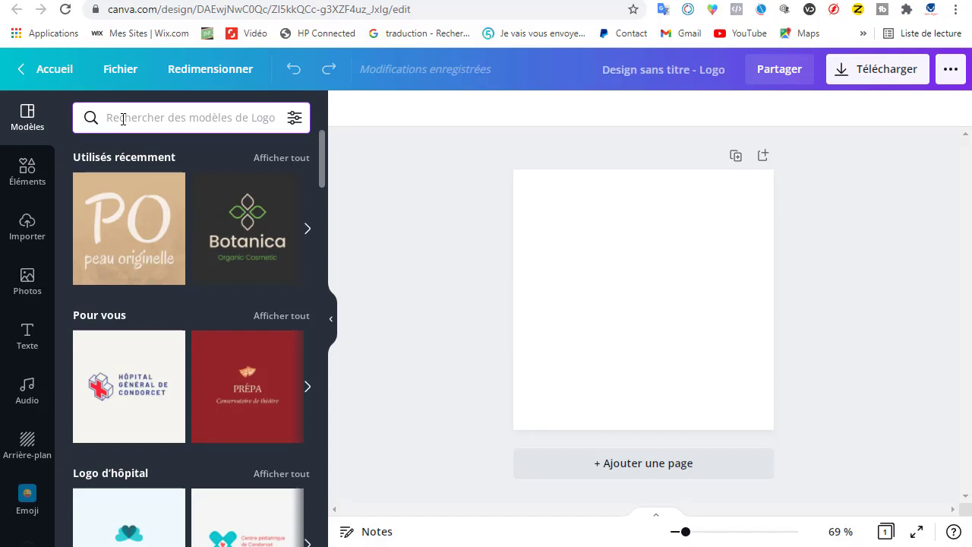
pyautogui.write('c')
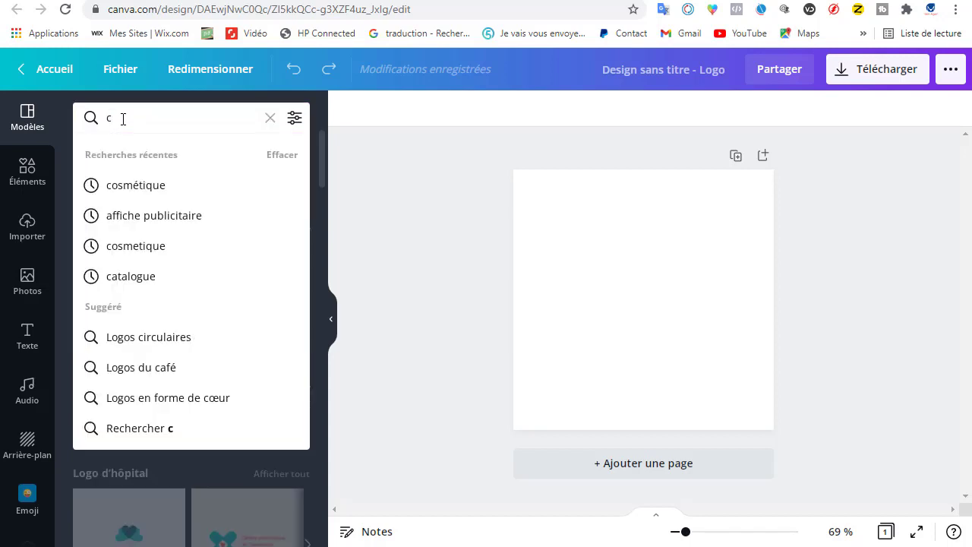
pyautogui.click(124, 186)
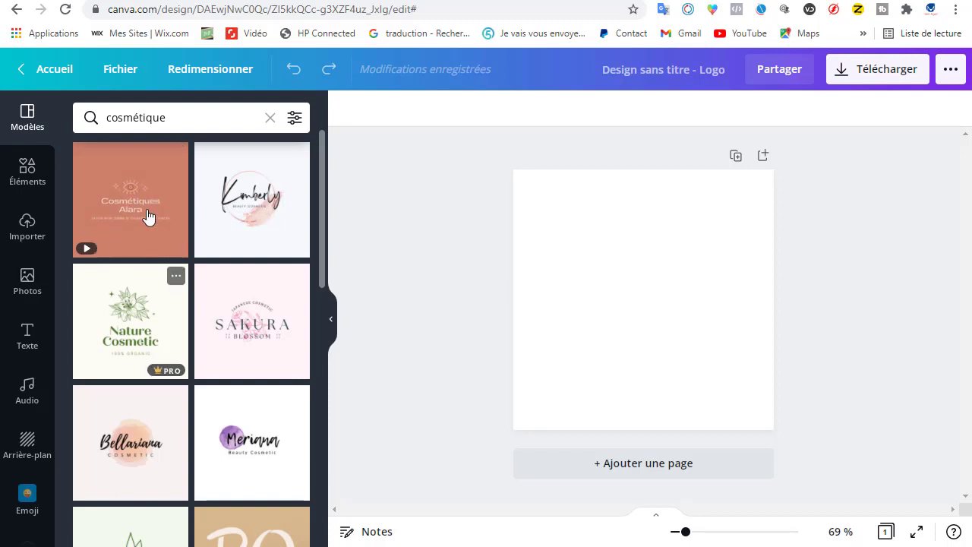
# Step: Apply the free beige "PO peau originelle" template to the blank logo page
pyautogui.scroll(-3, 178, 319)
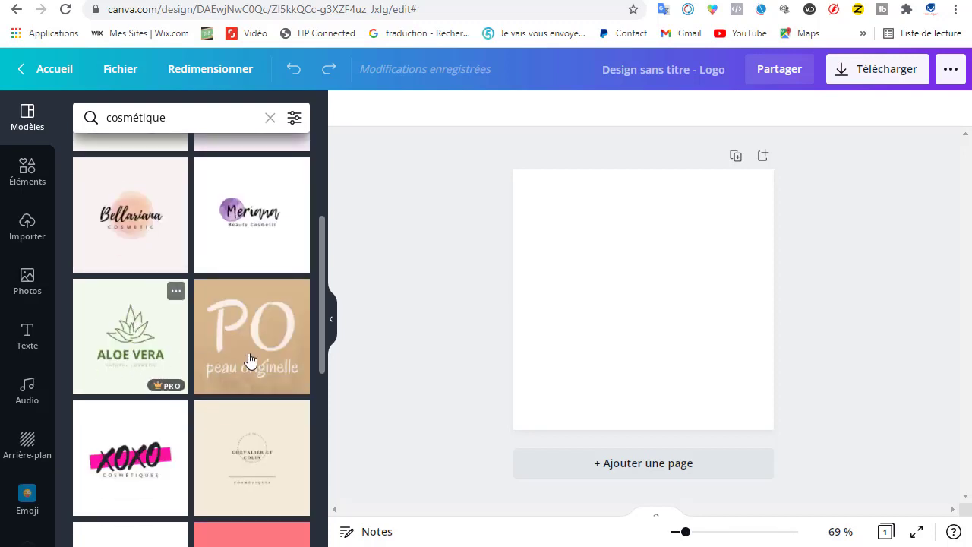
pyautogui.scroll(-1, 251, 263)
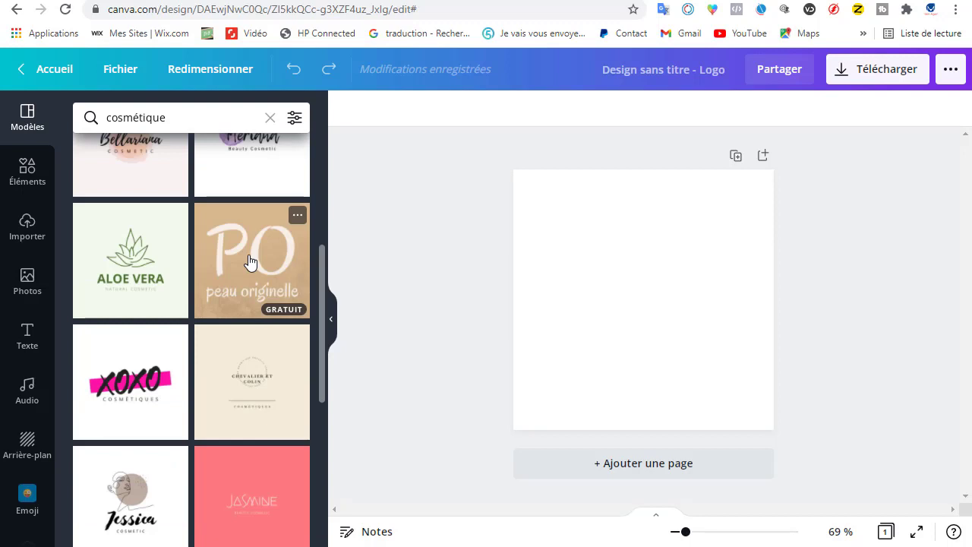
pyautogui.click(251, 262)
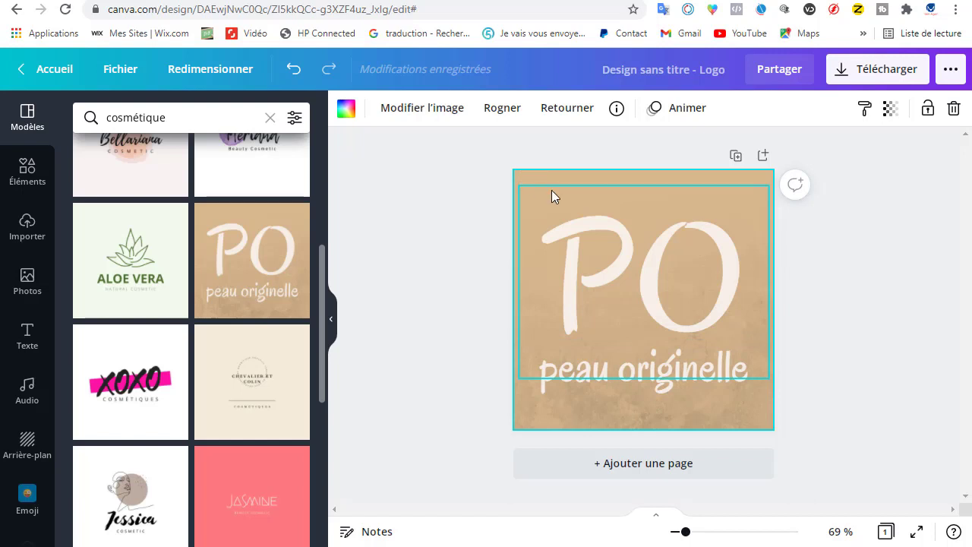
# Step: Reduce the font size of the large "PO" text to 226
pyautogui.click(367, 114)
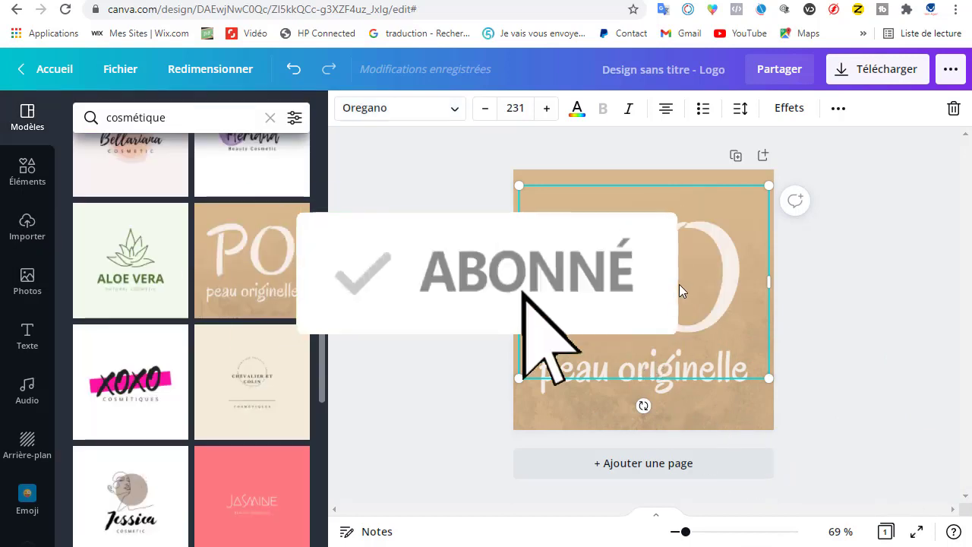
pyautogui.doubleClick(639, 279)
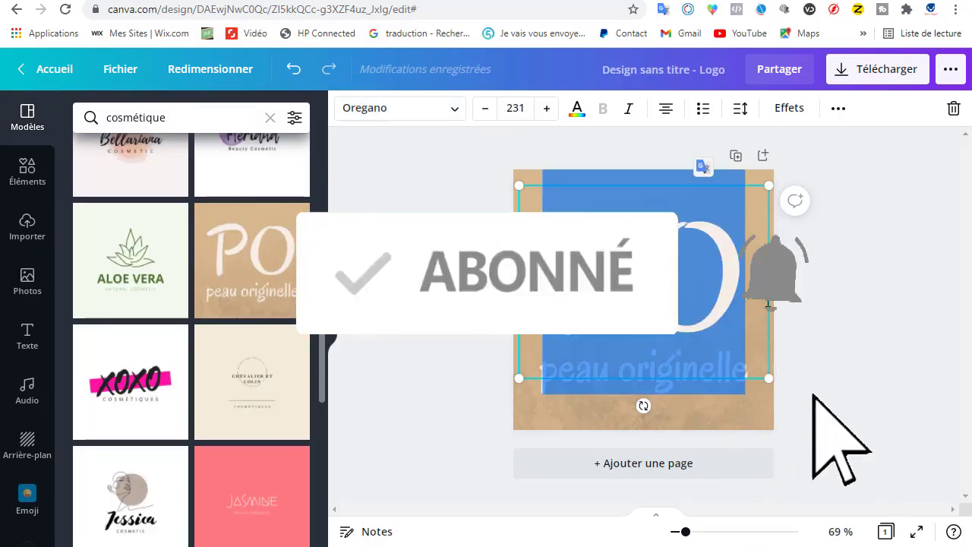
pyautogui.click(455, 280)
pyautogui.click(603, 275)
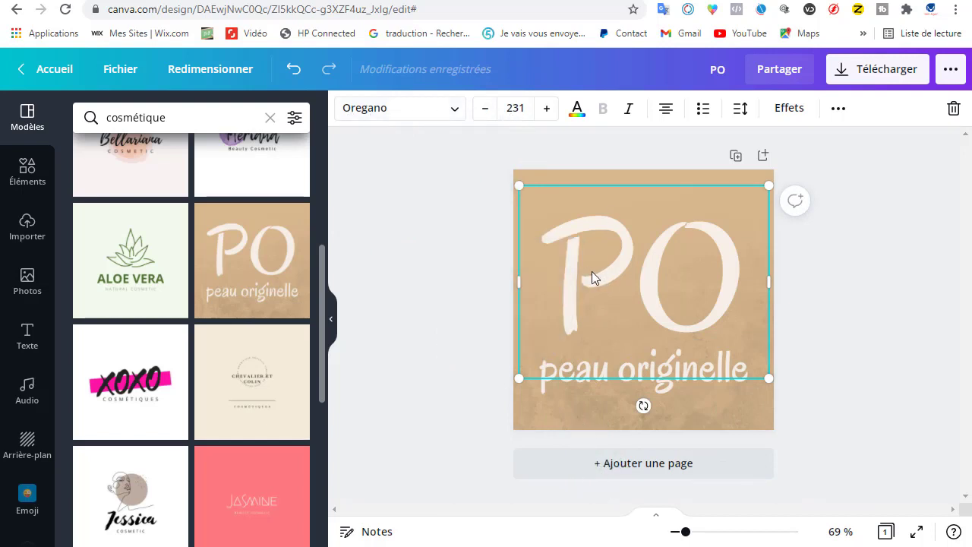
pyautogui.click(486, 110)
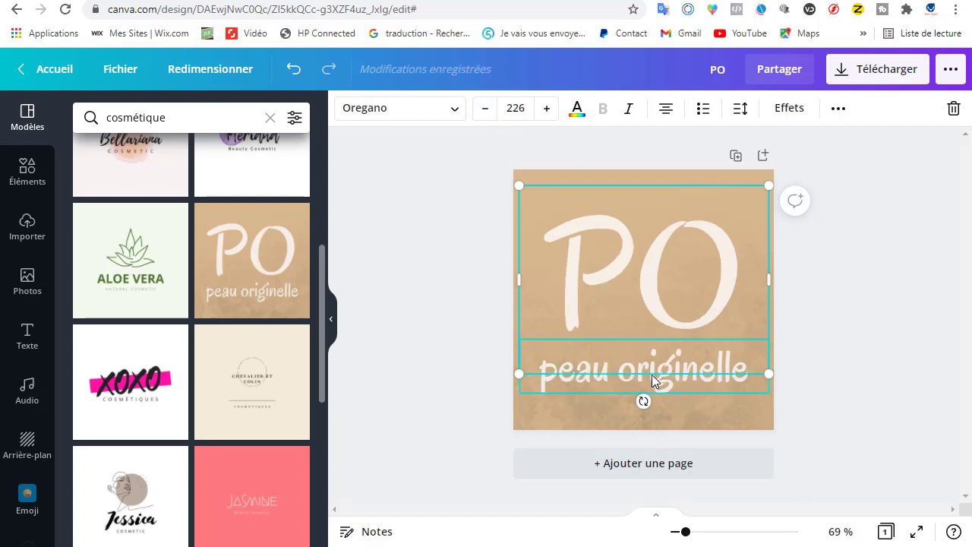
# Step: Replace the word "originelle" in the tagline below "PO" with "sublimre"
pyautogui.click(617, 372)
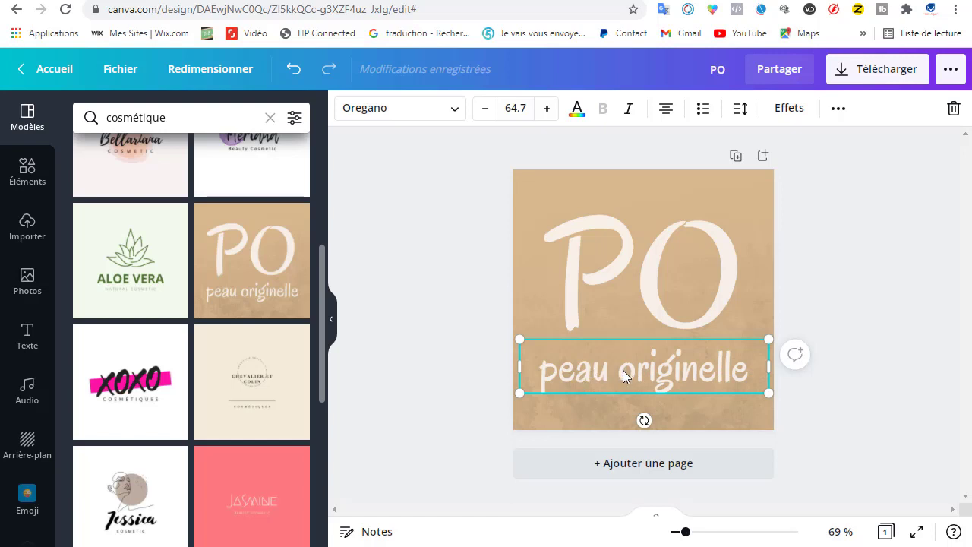
pyautogui.click(609, 370)
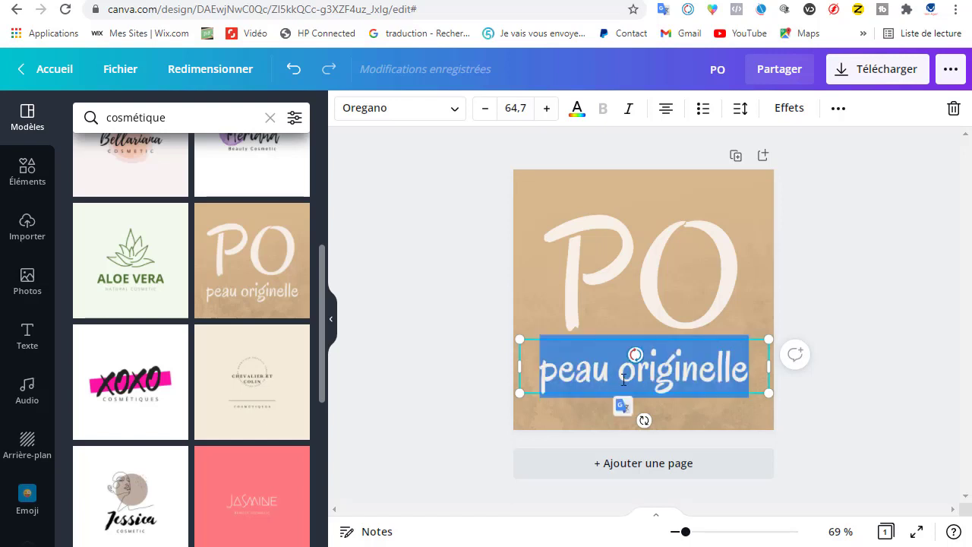
pyautogui.click(624, 379)
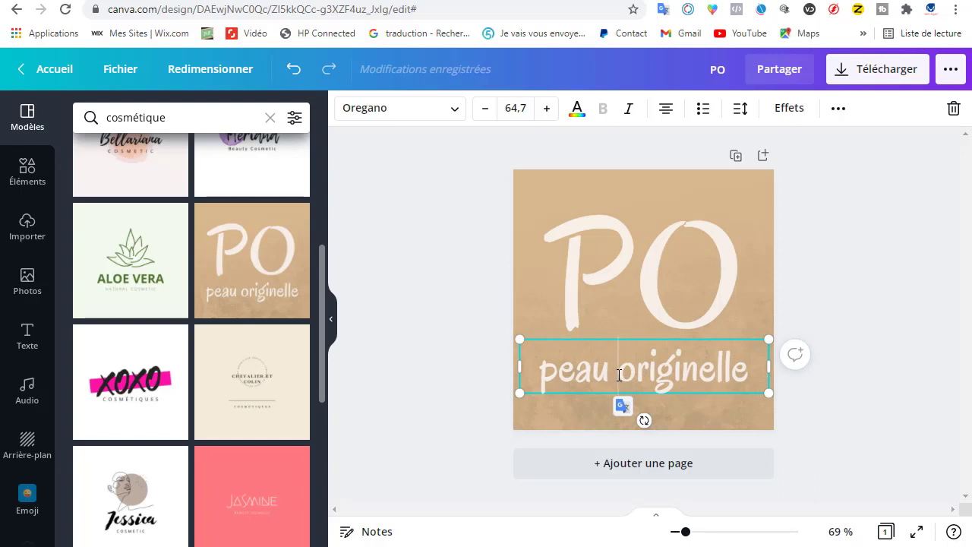
pyautogui.moveTo(619, 375); pyautogui.dragTo(750, 373)
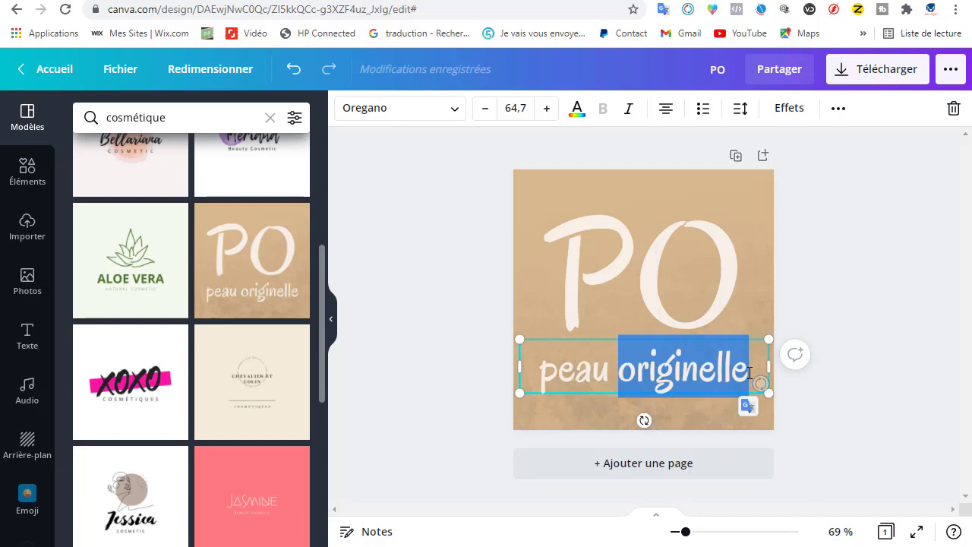
pyautogui.press('BackSpace')
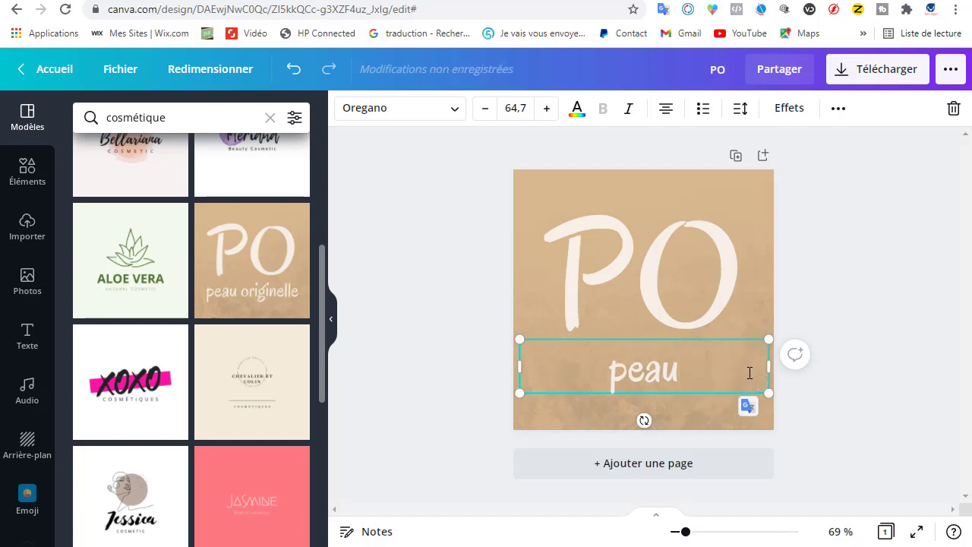
pyautogui.write('sub')
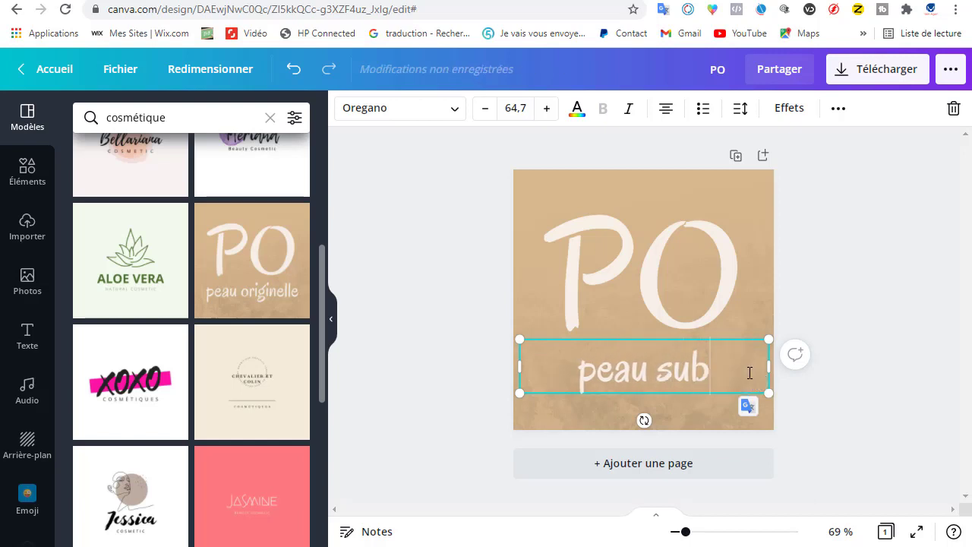
pyautogui.write('limre')
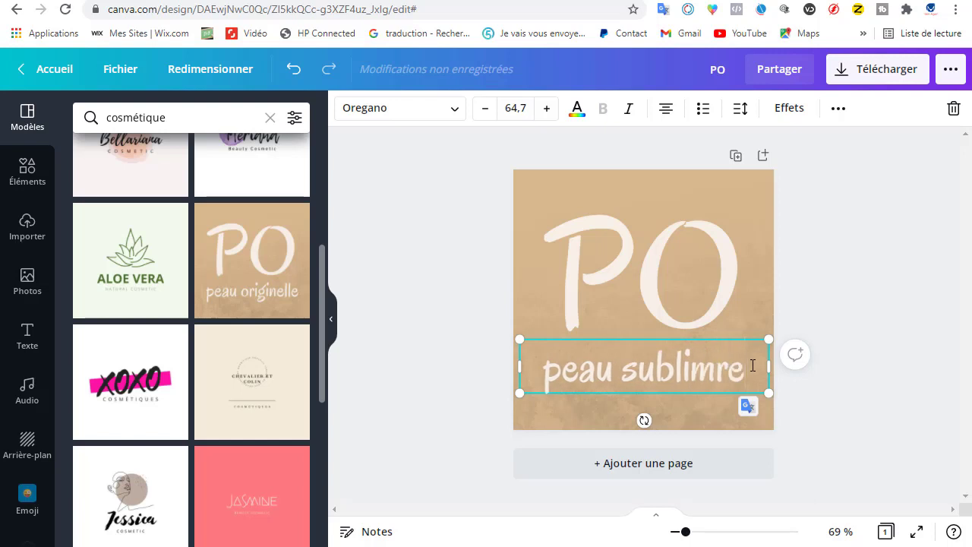
# Step: Clear the tagline below "PO" and rewrite it as "sublimez votre peau"
pyautogui.press('BackSpace')
pyautogui.press('BackSpace')
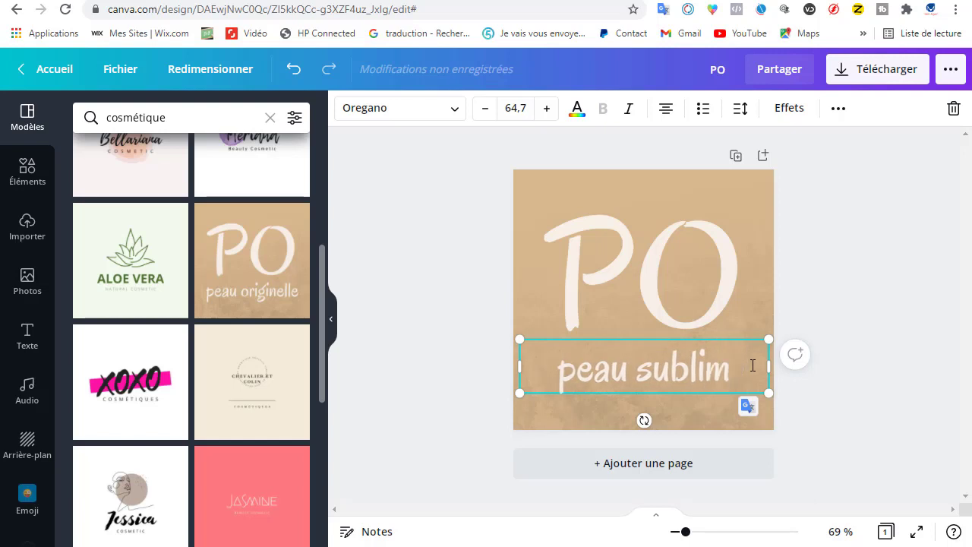
pyautogui.press('BackSpace')
pyautogui.press('BackSpace')
pyautogui.press('BackSpace')
pyautogui.press('BackSpace')
pyautogui.press('BackSpace')
pyautogui.press('BackSpace')
pyautogui.press('BackSpace')
pyautogui.press('BackSpace')
pyautogui.press('BackSpace')
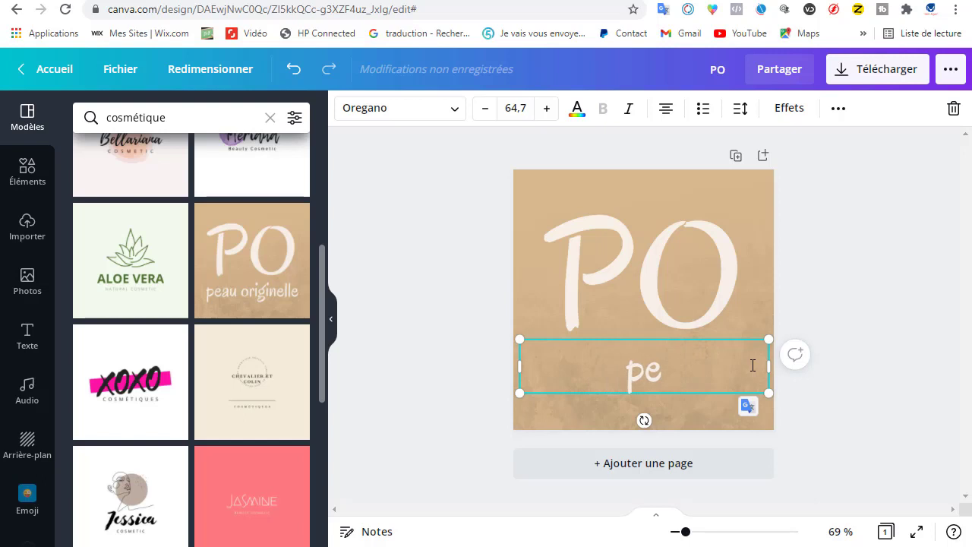
pyautogui.press('BackSpace')
pyautogui.press('BackSpace')
pyautogui.write('s')
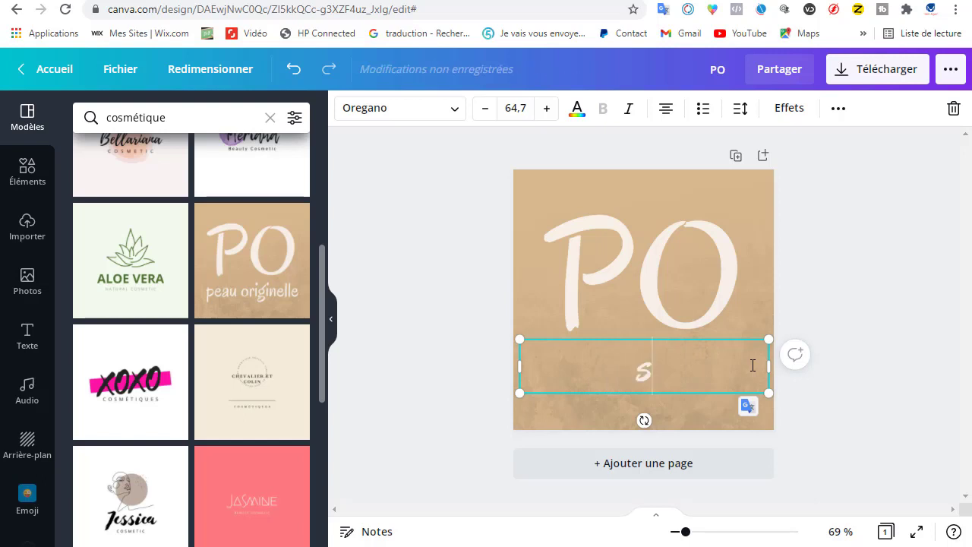
pyautogui.write('ublime')
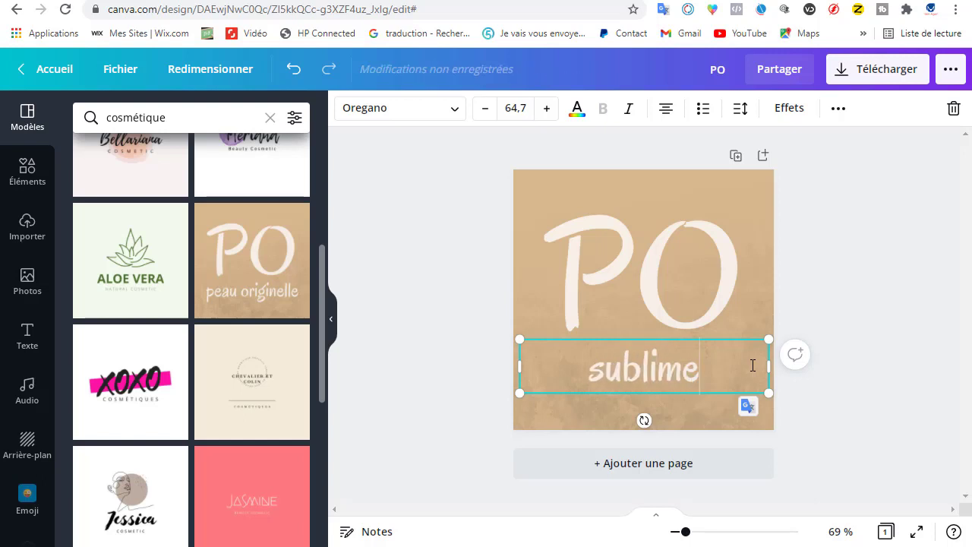
pyautogui.write('z v')
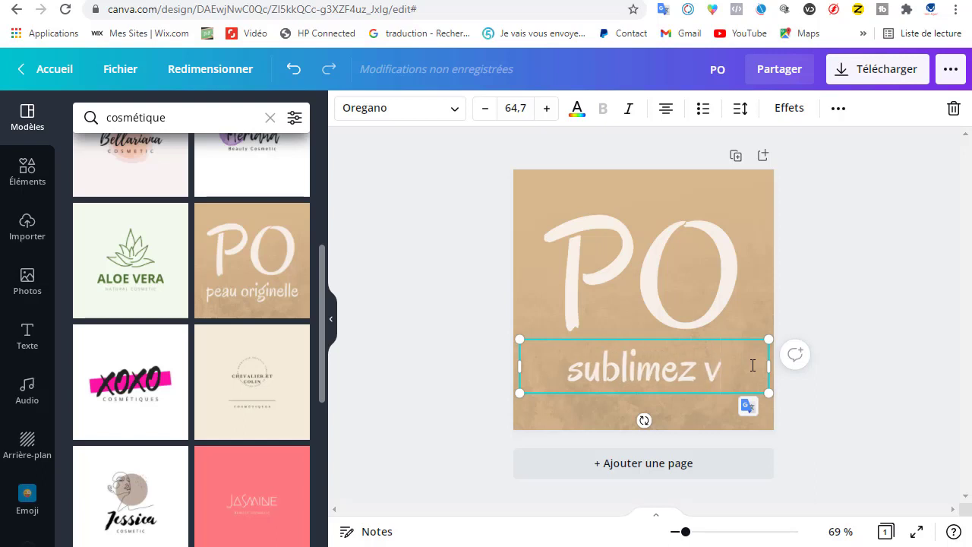
pyautogui.write('otre peau')
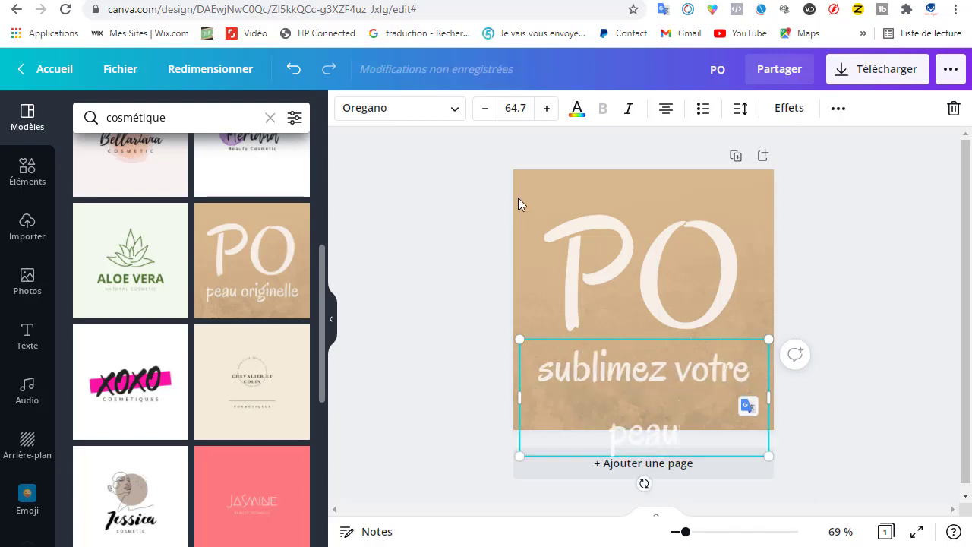
# Step: Reduce the "sublimez votre peau" tagline to font size 61,7 and its line spacing to 0,74
pyautogui.click(485, 109)
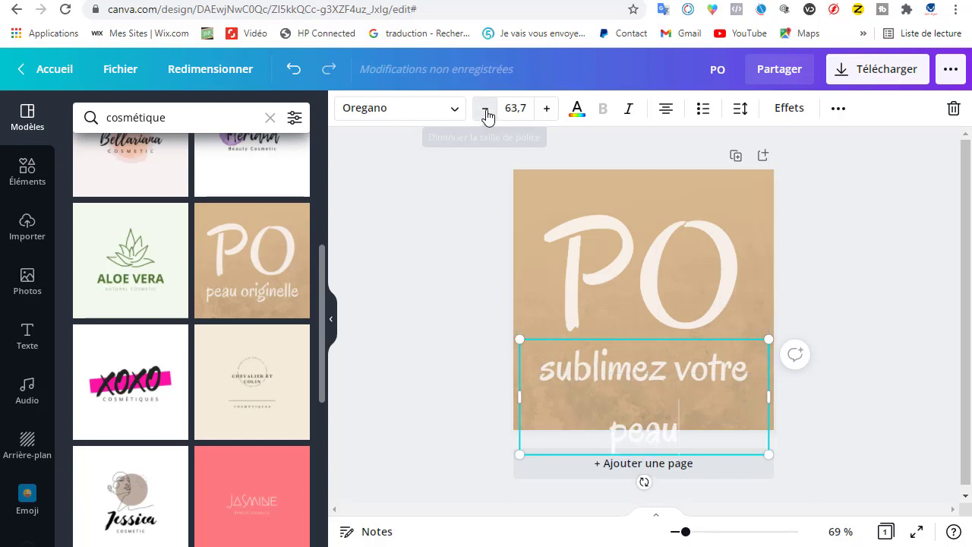
pyautogui.click(485, 111)
pyautogui.click(485, 110)
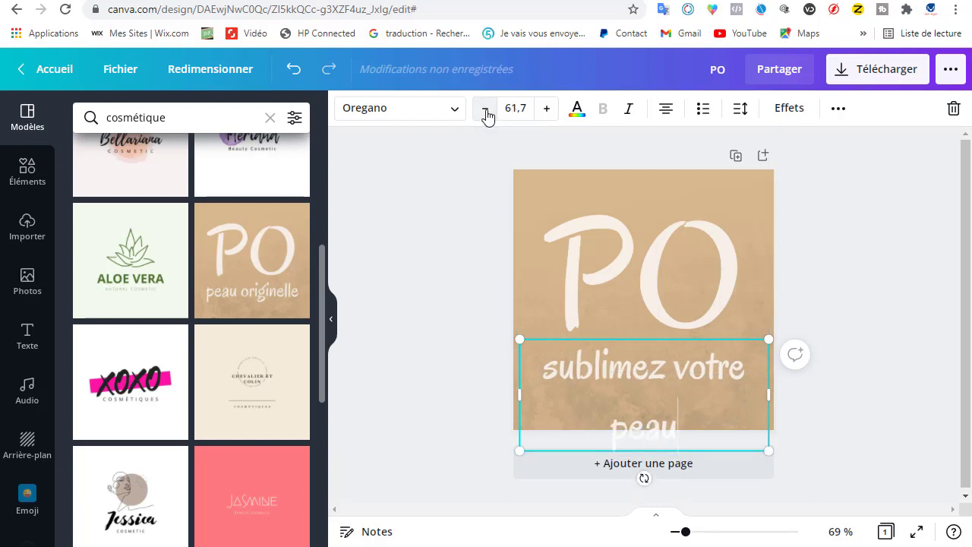
pyautogui.click(737, 114)
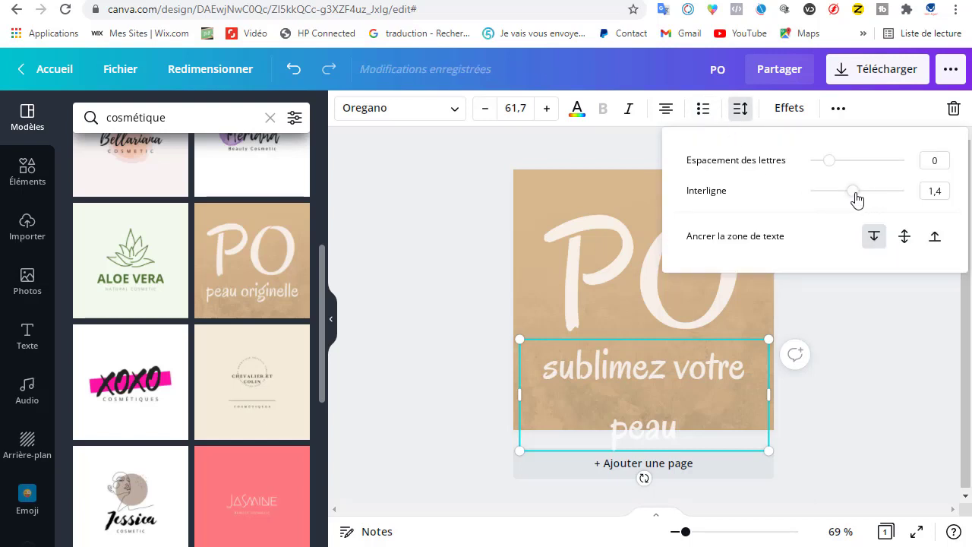
pyautogui.moveTo(830, 200); pyautogui.dragTo(824, 200)
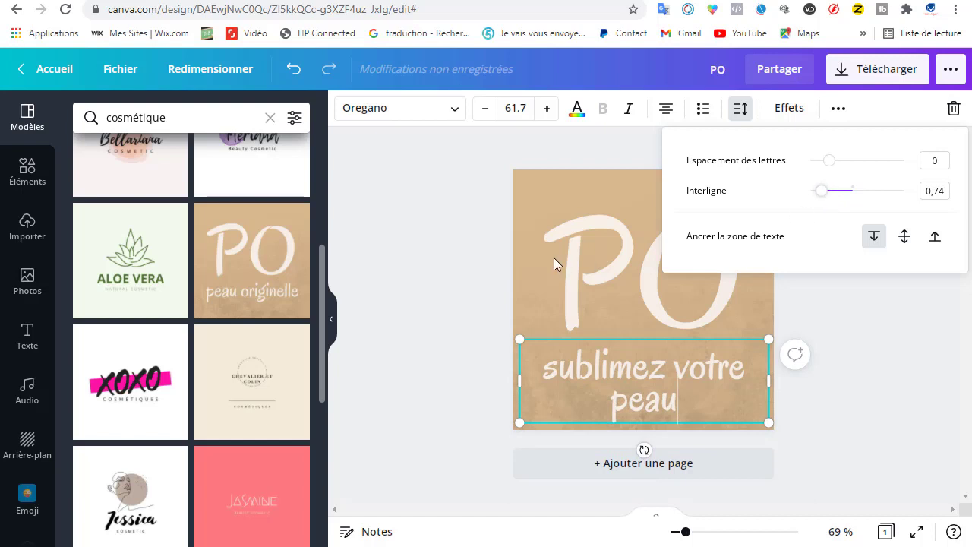
pyautogui.click(538, 364)
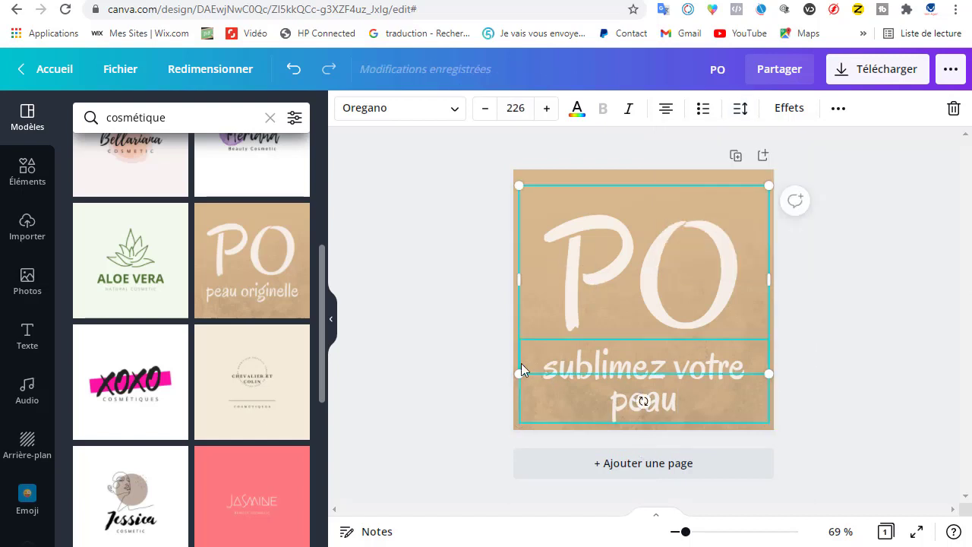
pyautogui.click(766, 385)
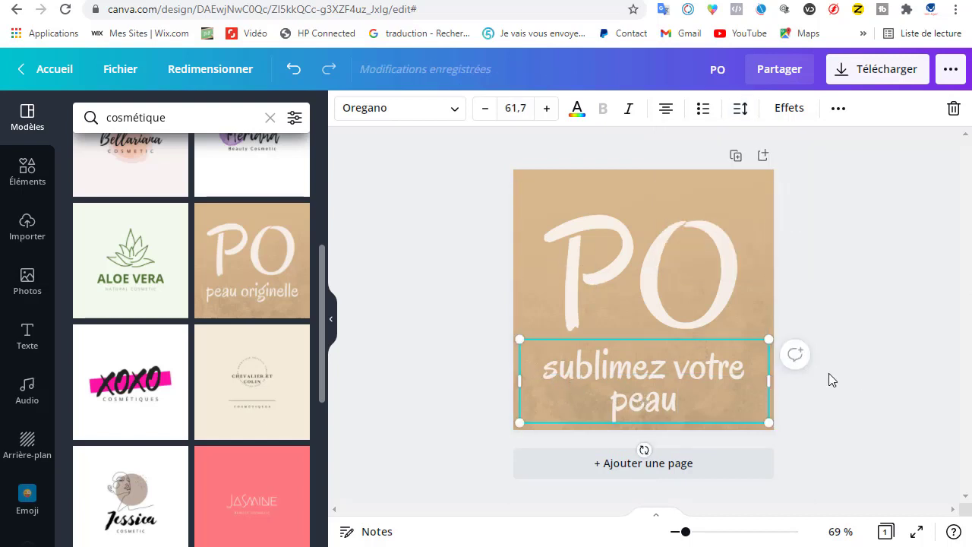
pyautogui.click(827, 380)
pyautogui.click(678, 394)
pyautogui.click(668, 393)
pyautogui.click(661, 277)
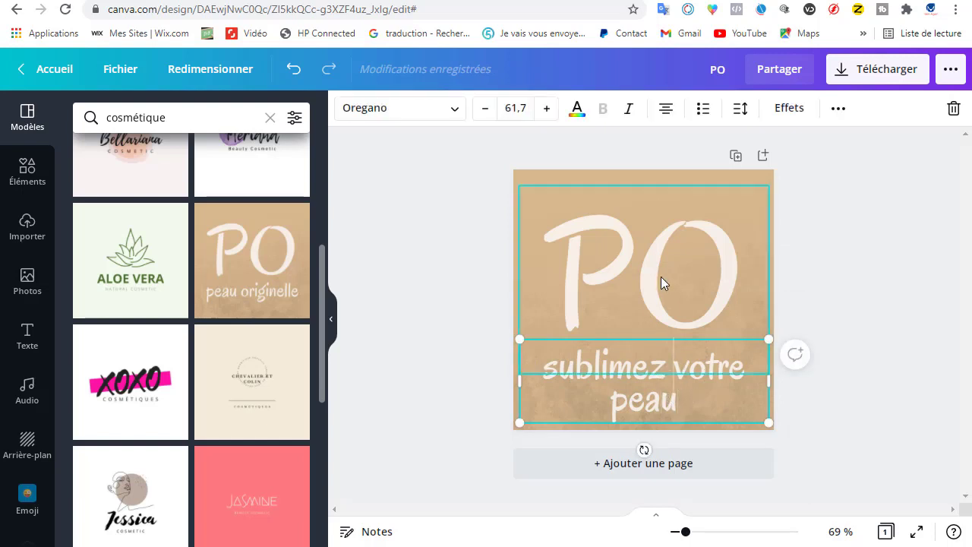
pyautogui.scroll(2, 250, 373)
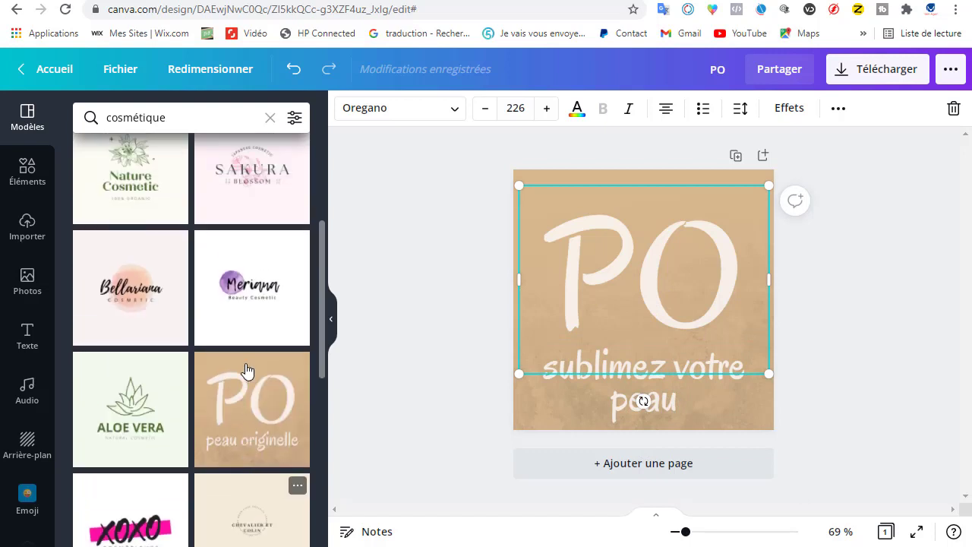
pyautogui.scroll(-2, 300, 379)
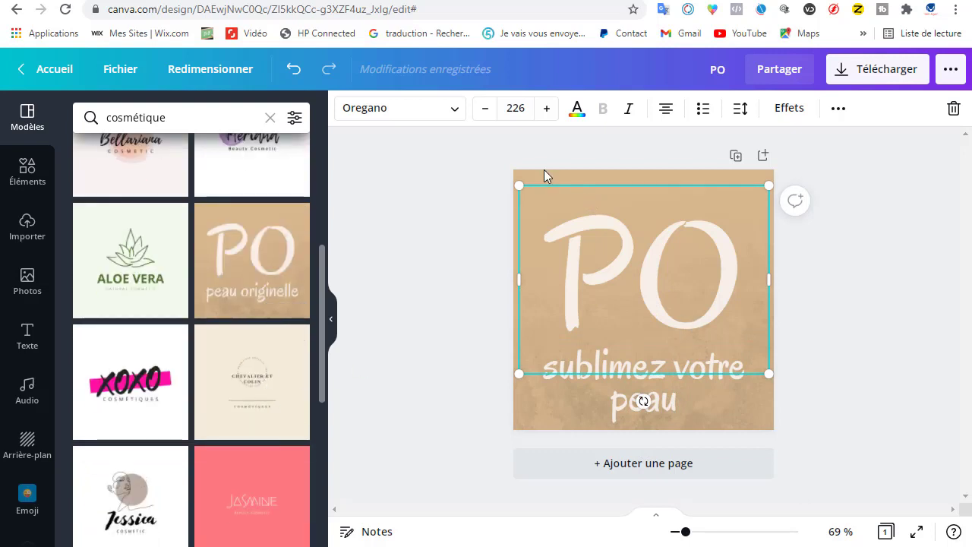
# Step: Clear the logo page by deleting both texts, the textured background image and the beige background colour
pyautogui.click(459, 167)
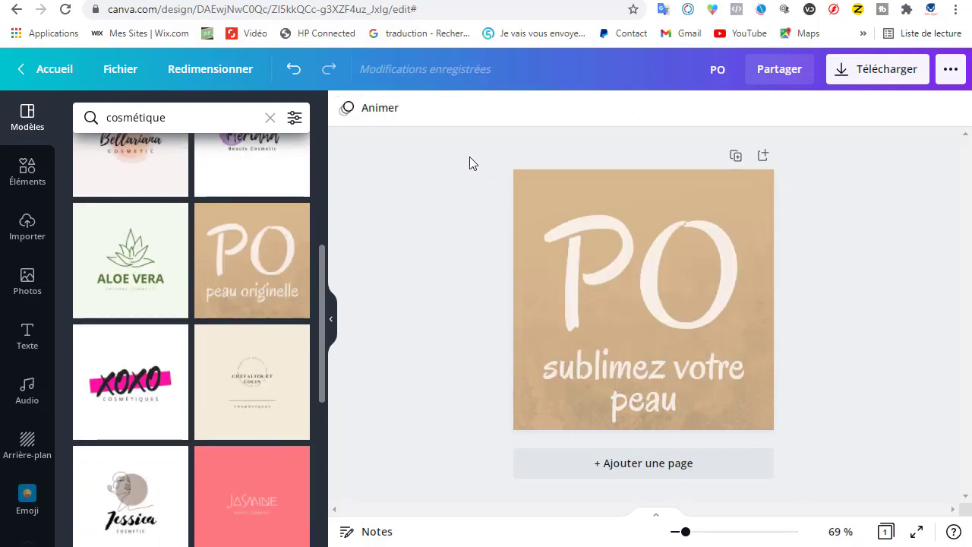
pyautogui.moveTo(469, 162); pyautogui.dragTo(804, 450)
pyautogui.press('Delete')
pyautogui.click(550, 255)
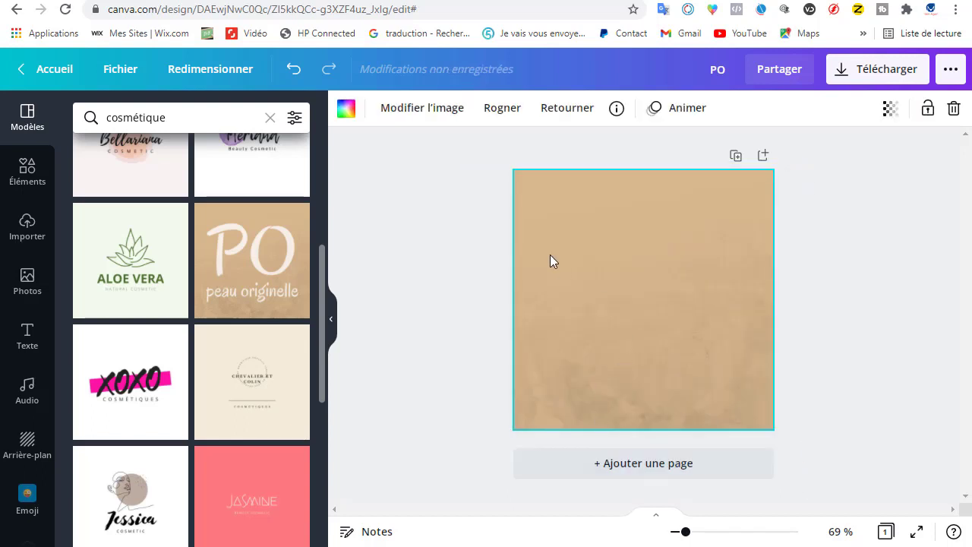
pyautogui.press('Delete')
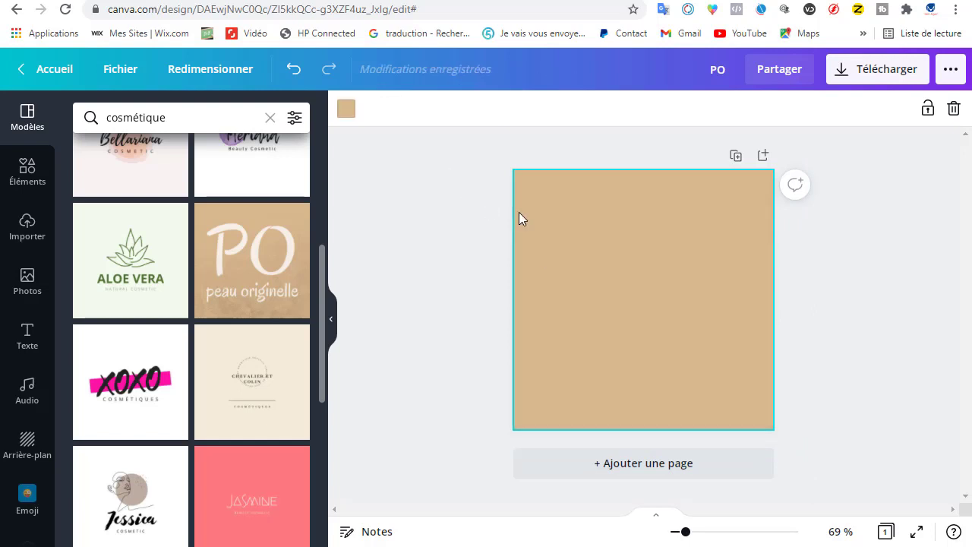
pyautogui.press('Delete')
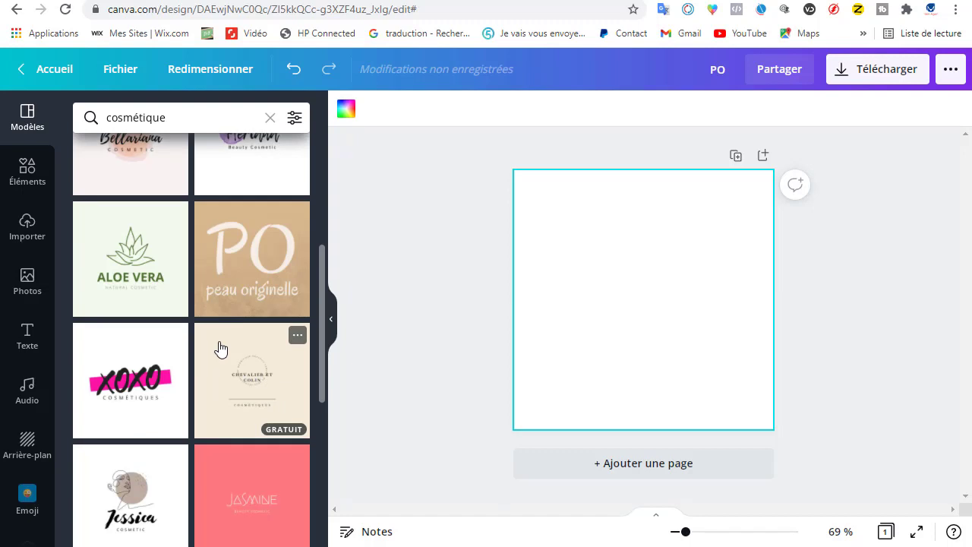
# Step: Apply the free cream-coloured "Chevalier et Colin" cosmetics template to the empty logo page
pyautogui.scroll(-2, 228, 319)
pyautogui.click(259, 249)
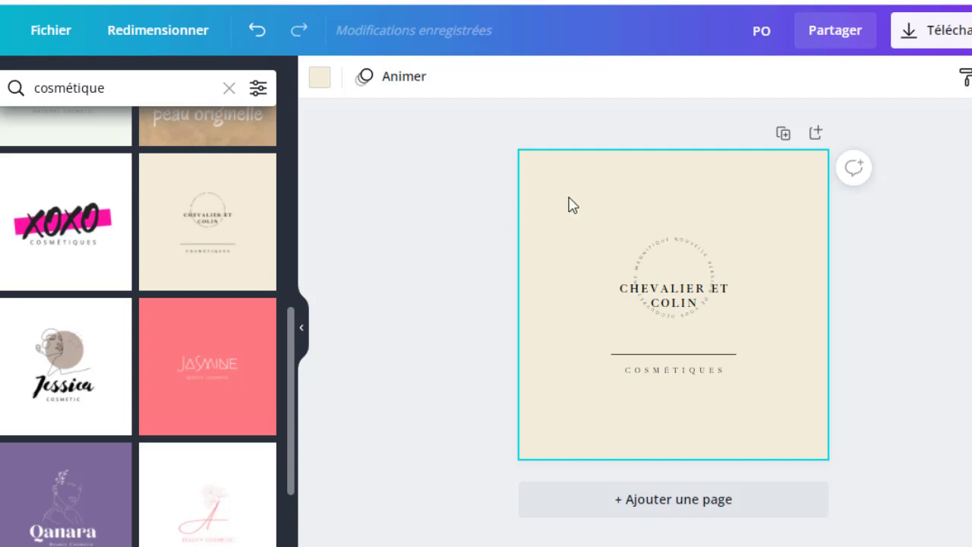
# Step: Remove the template's cream background colour and delete the "CHEVALIER ET COLIN" text
pyautogui.press('Delete')
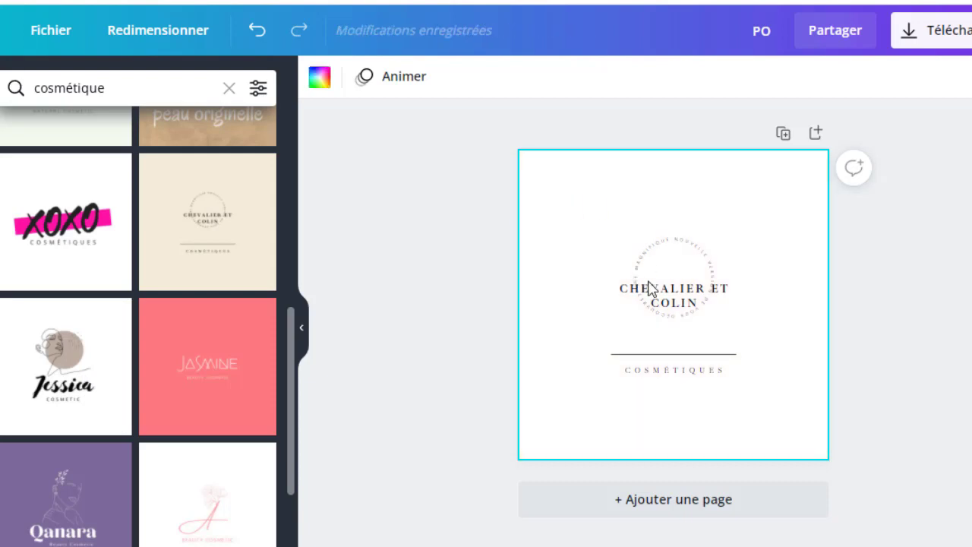
pyautogui.click(664, 305)
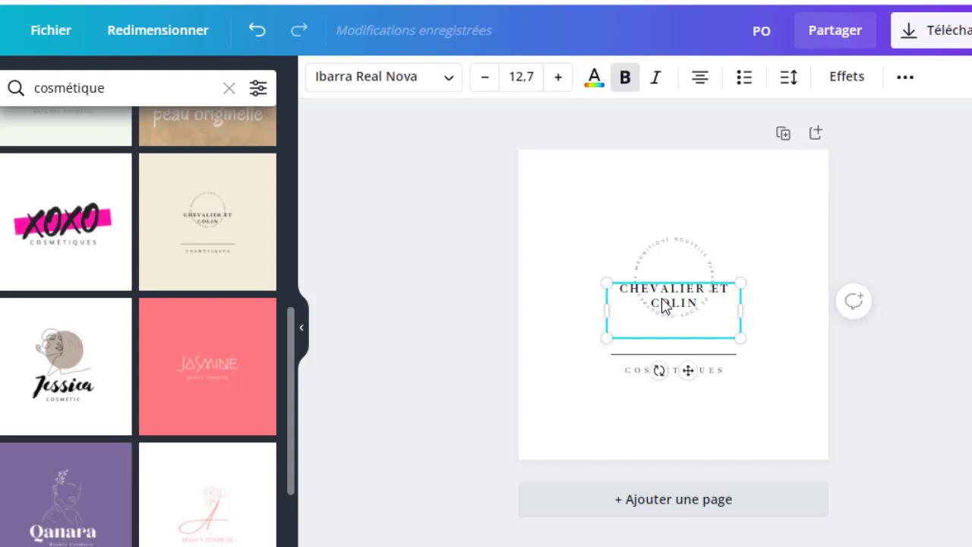
pyautogui.press('Delete')
# Step: Delete the remaining circular text, divider line and "COSMÉTIQUES" text to empty the logo page
pyautogui.click(686, 300)
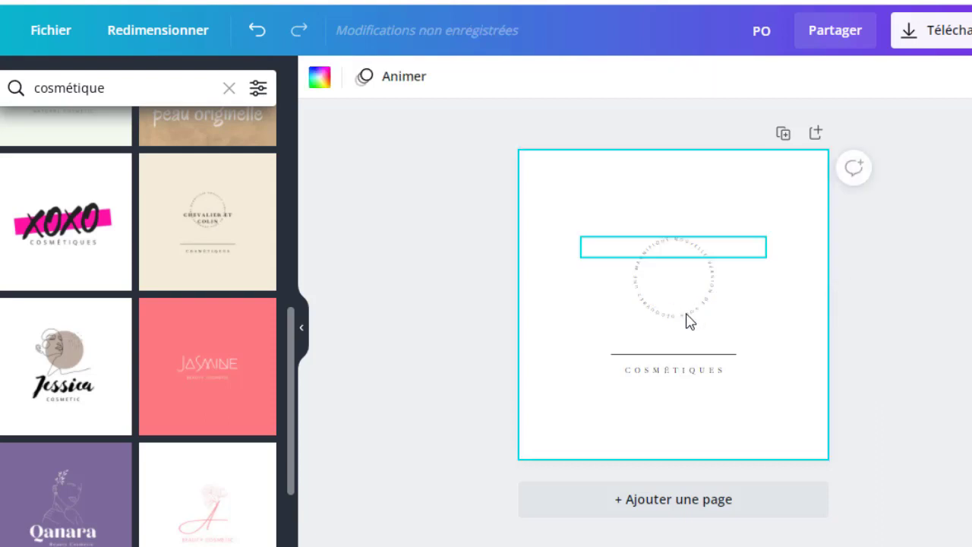
pyautogui.click(695, 330)
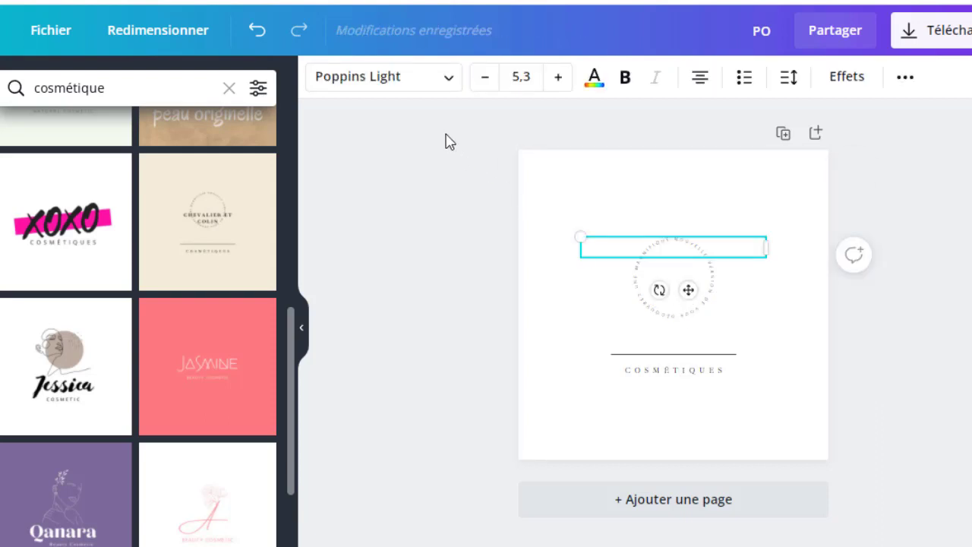
pyautogui.moveTo(446, 135); pyautogui.dragTo(951, 463)
pyautogui.press('Delete')
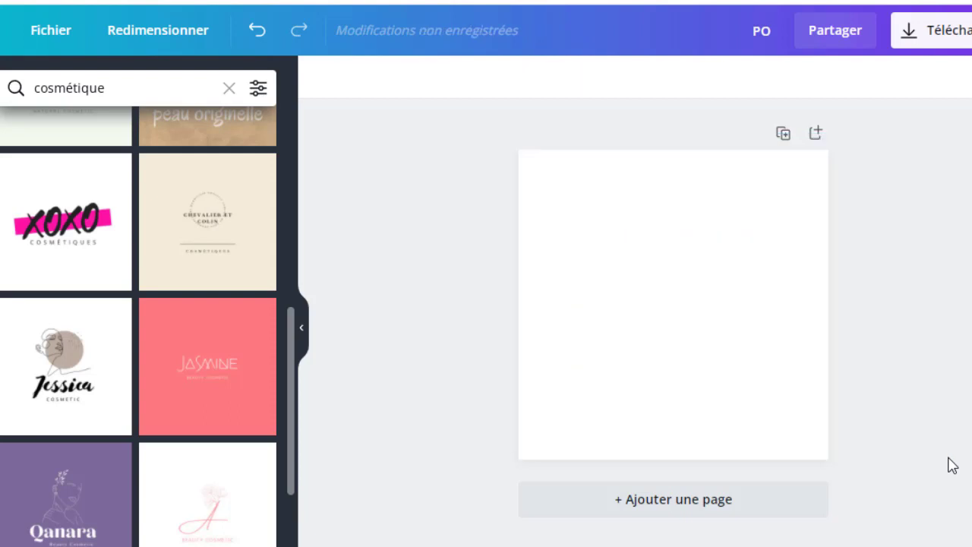
# Step: Apply the "Jessica Cosmetic" logo template with the line-art face to the empty page and try selecting its image and title
pyautogui.click(65, 377)
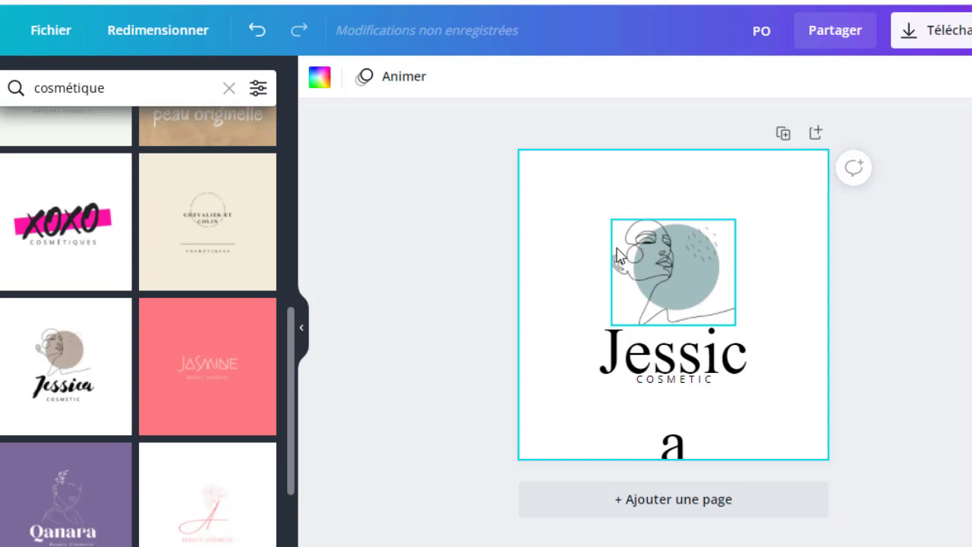
pyautogui.click(662, 310)
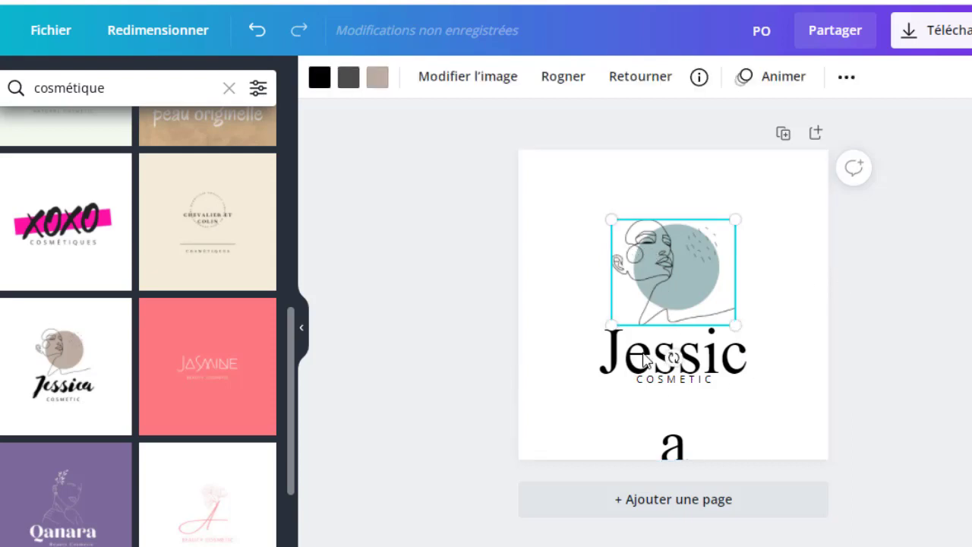
pyautogui.click(744, 358)
pyautogui.doubleClick(720, 361)
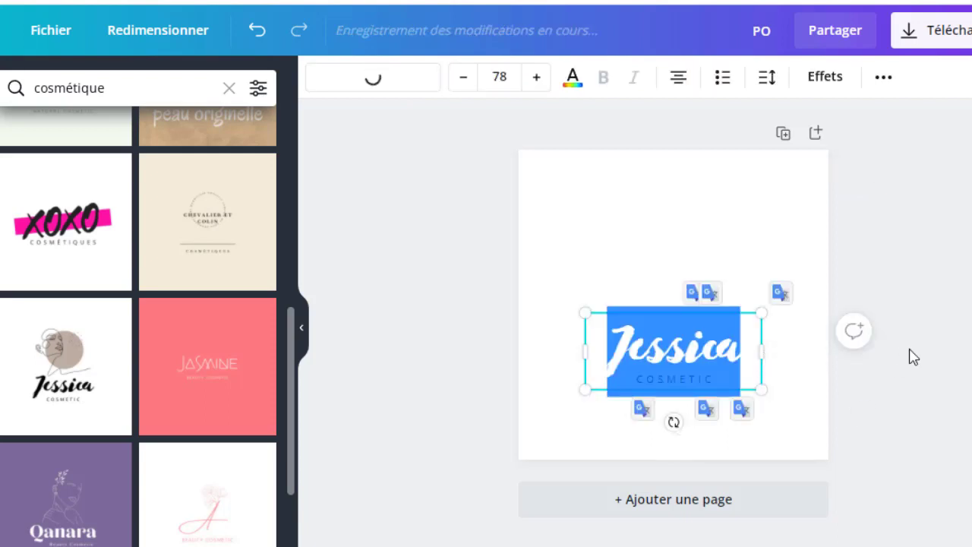
pyautogui.click(575, 400)
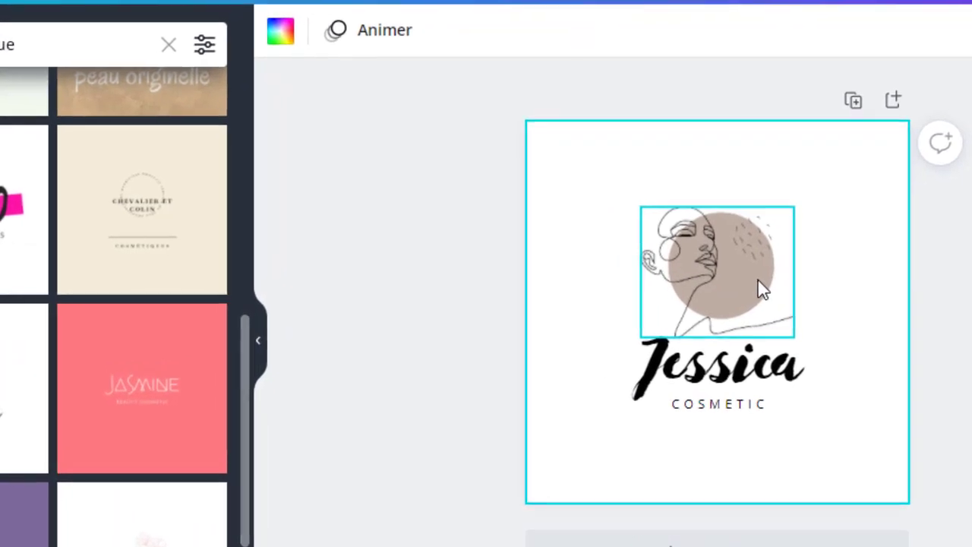
# Step: Recolour the beige circle behind the line-art face to the default lime green
pyautogui.click(708, 280)
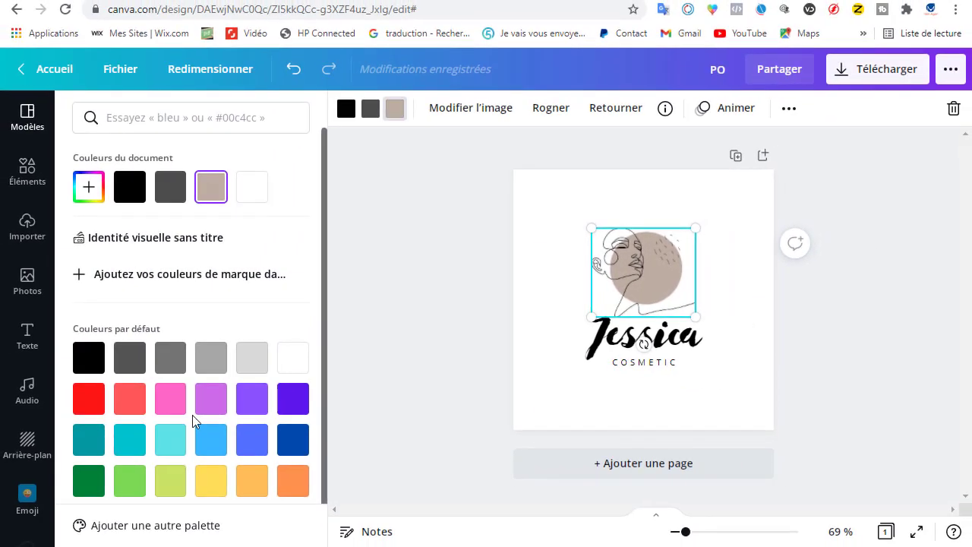
pyautogui.scroll(-1, 192, 425)
pyautogui.click(179, 473)
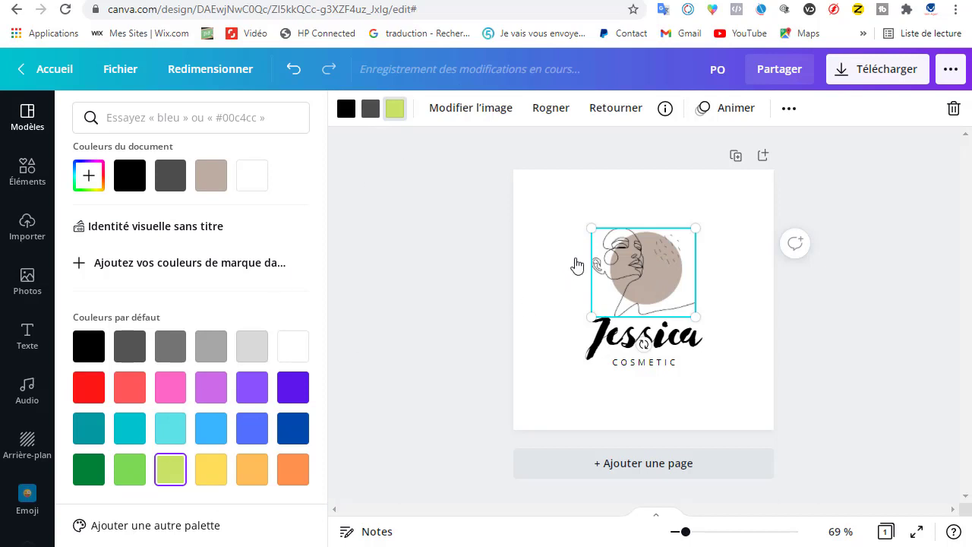
pyautogui.click(371, 109)
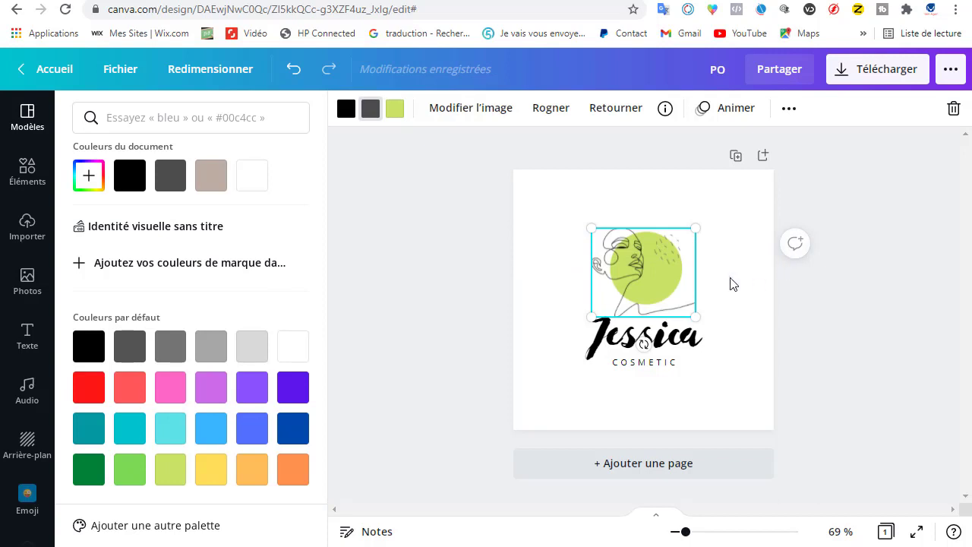
pyautogui.press('Escape')
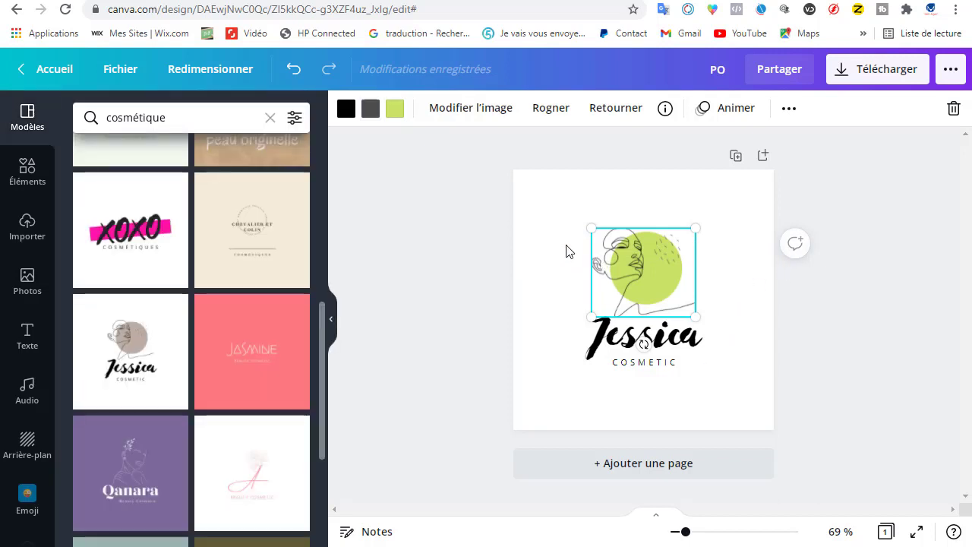
pyautogui.click(566, 251)
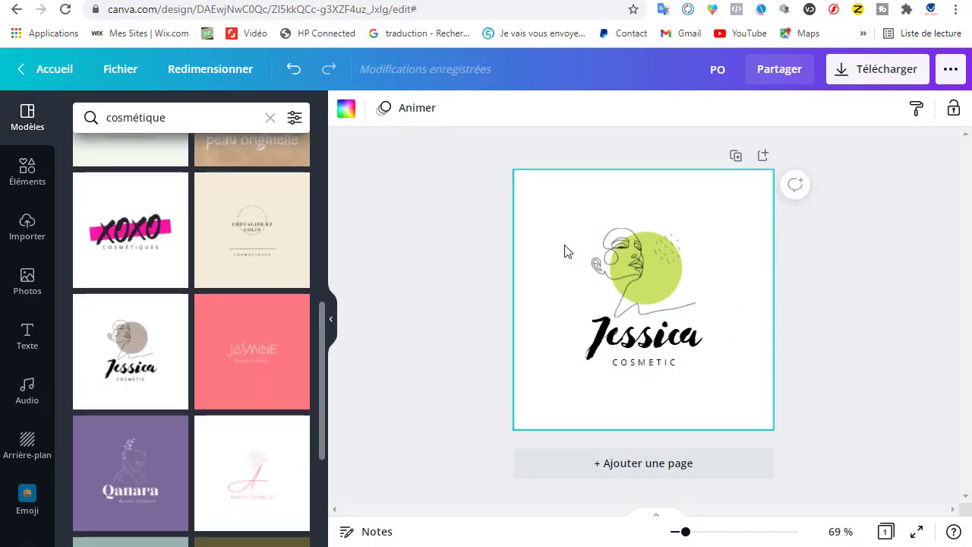
# Step: Change the colour of the "COSMETIC" text to the default bright red
pyautogui.click(677, 365)
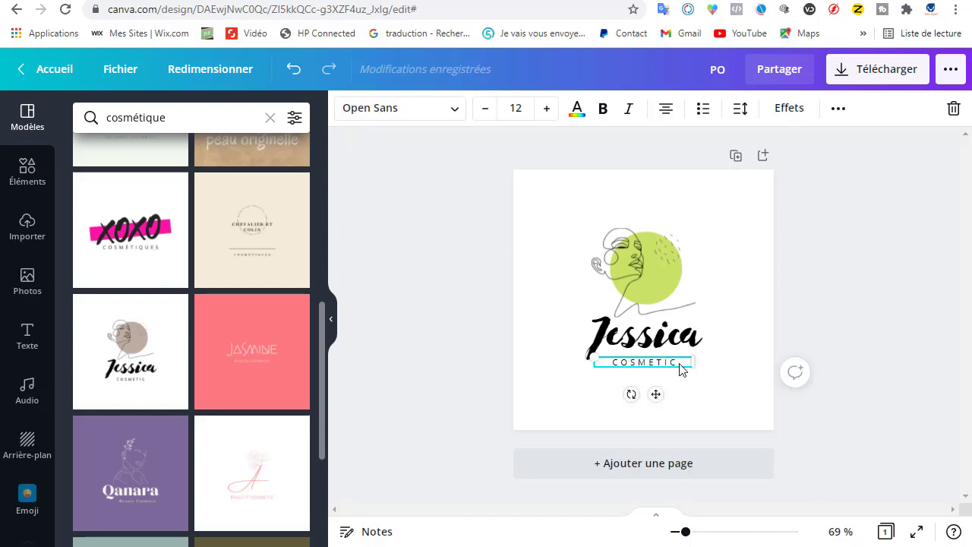
pyautogui.doubleClick(678, 367)
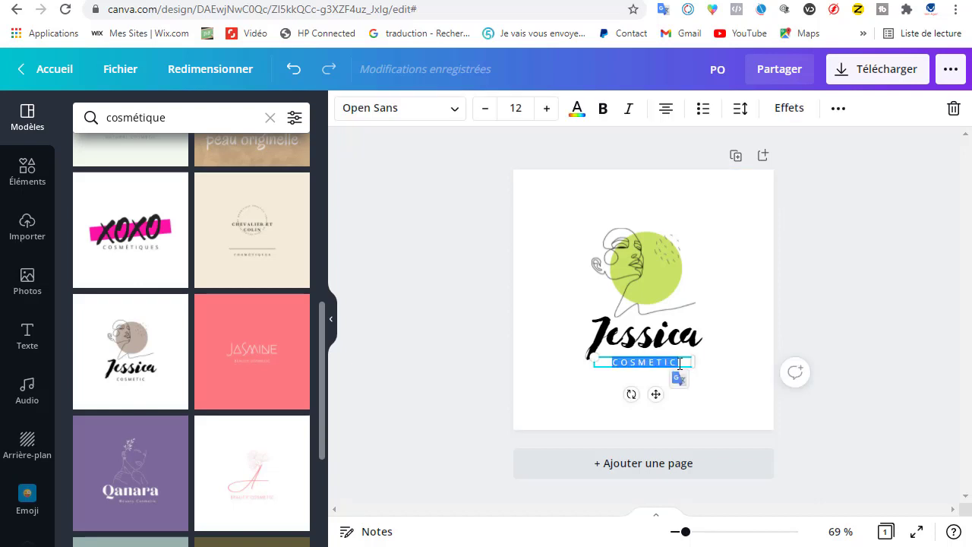
pyautogui.click(577, 114)
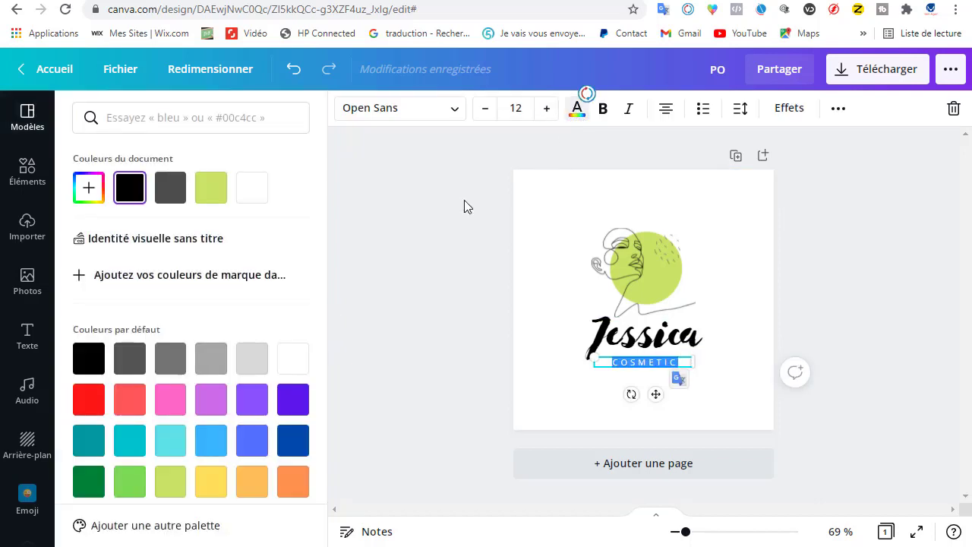
pyautogui.click(97, 399)
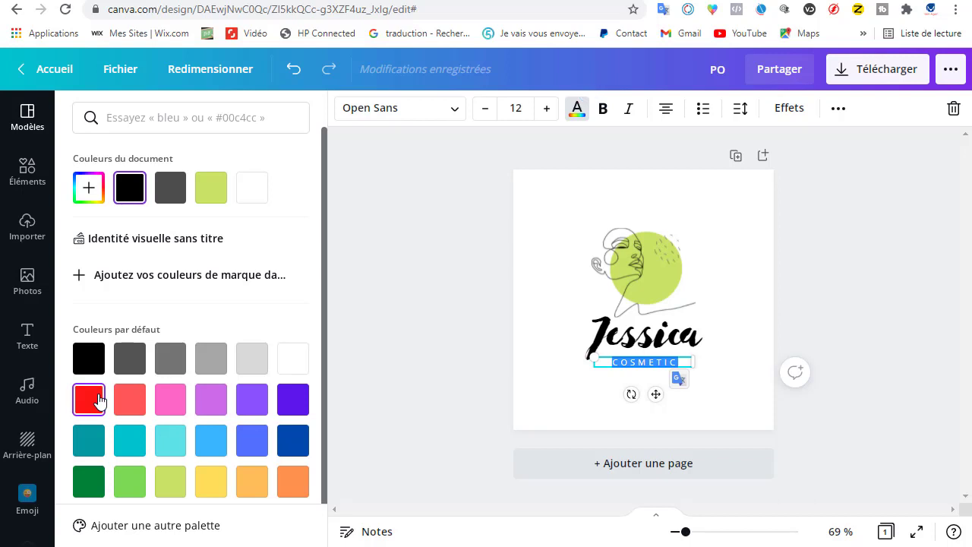
pyautogui.click(556, 365)
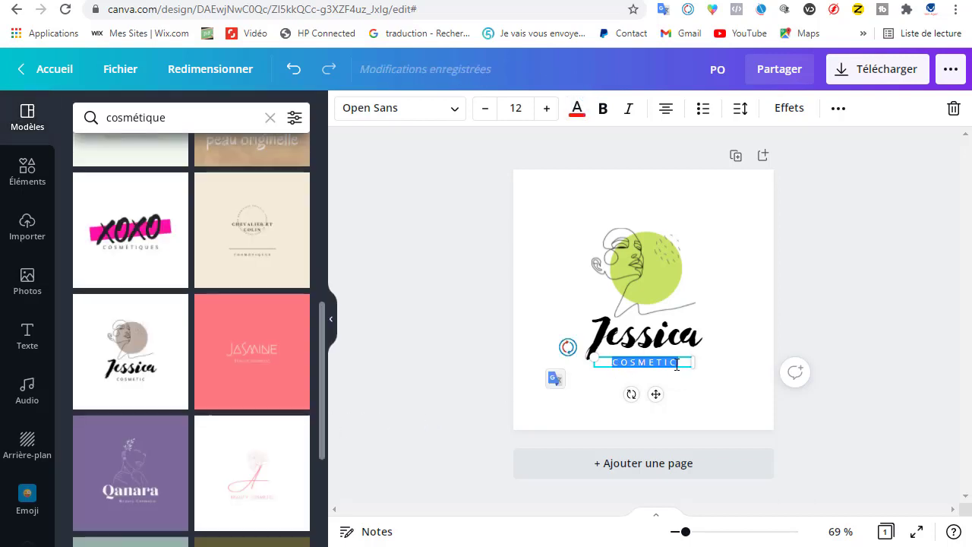
# Step: Change the colour of the "COSMETIC" text to the default dark green
pyautogui.click(680, 364)
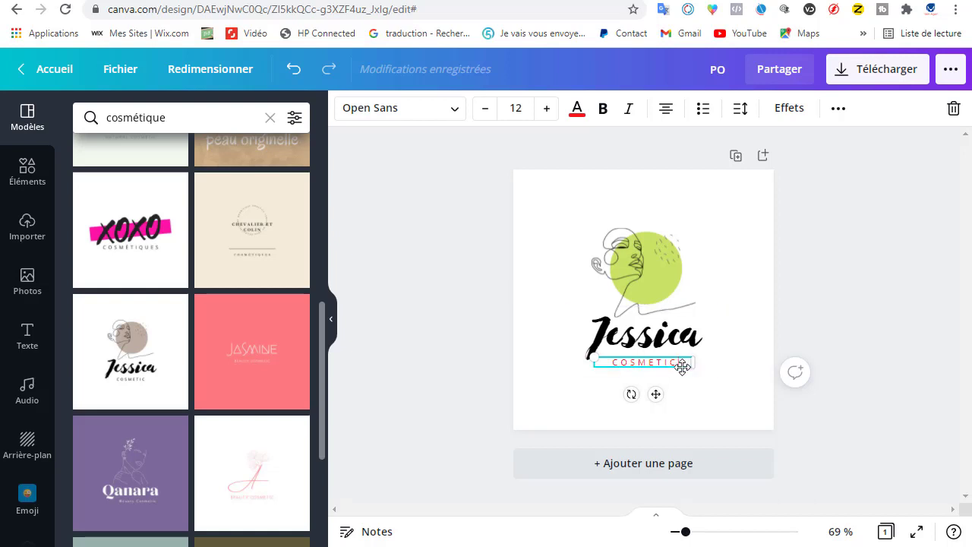
pyautogui.moveTo(683, 360); pyautogui.dragTo(611, 363)
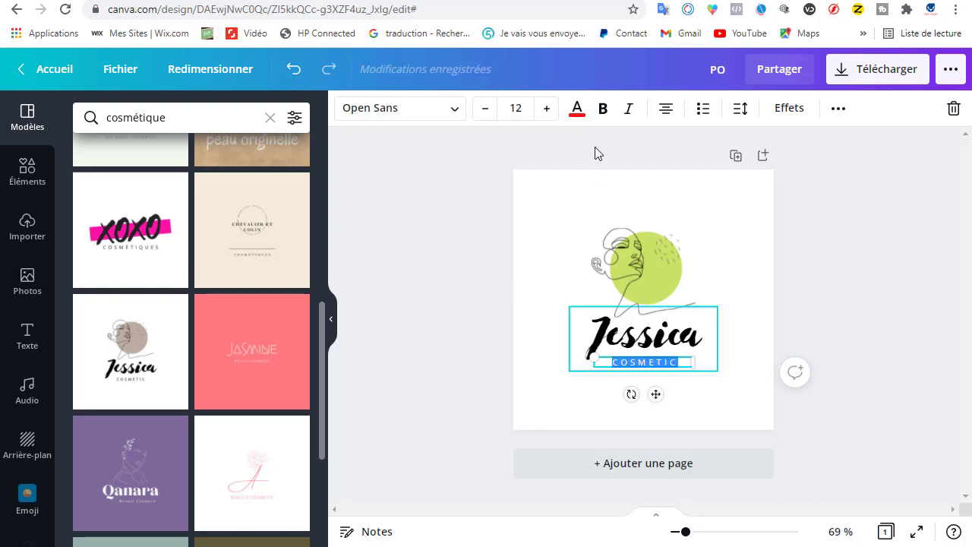
pyautogui.click(578, 108)
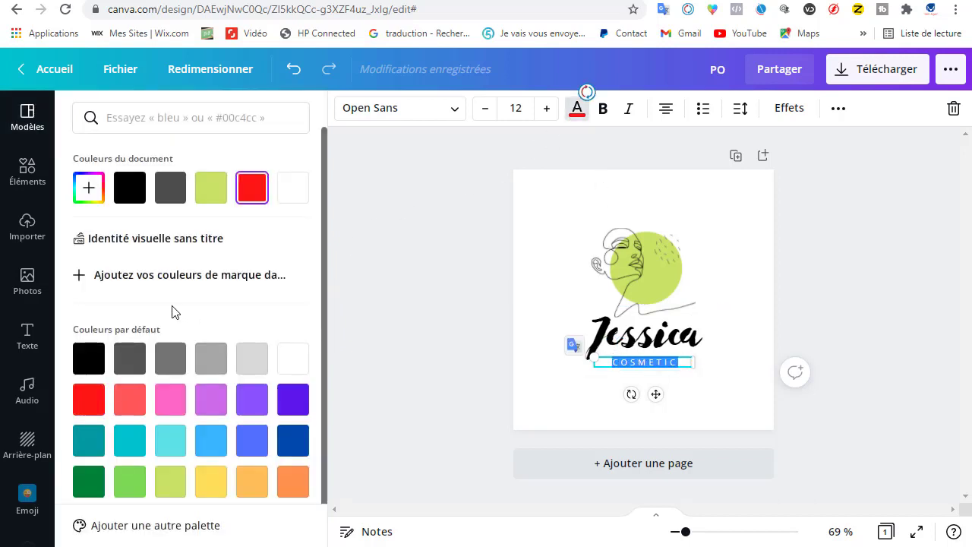
pyautogui.scroll(-1, 89, 441)
pyautogui.click(89, 468)
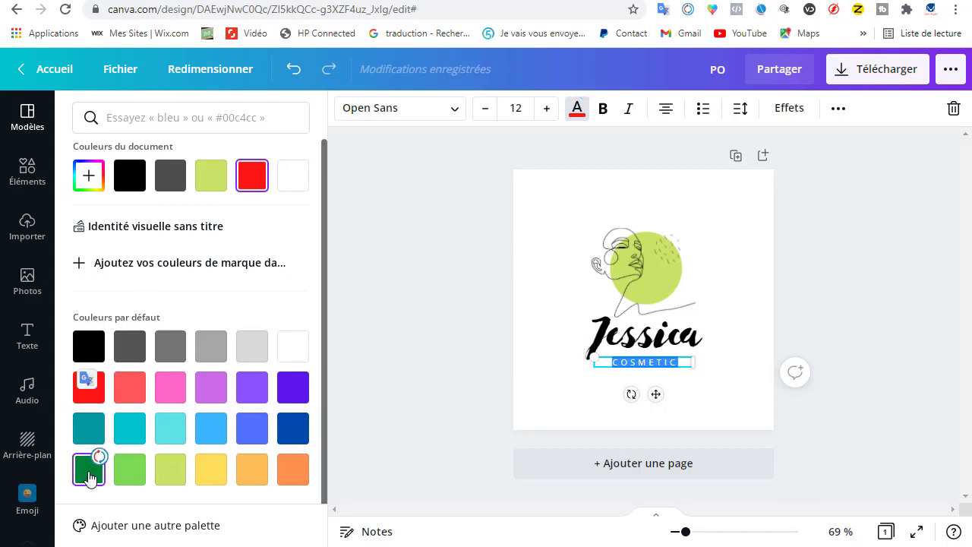
pyautogui.click(686, 365)
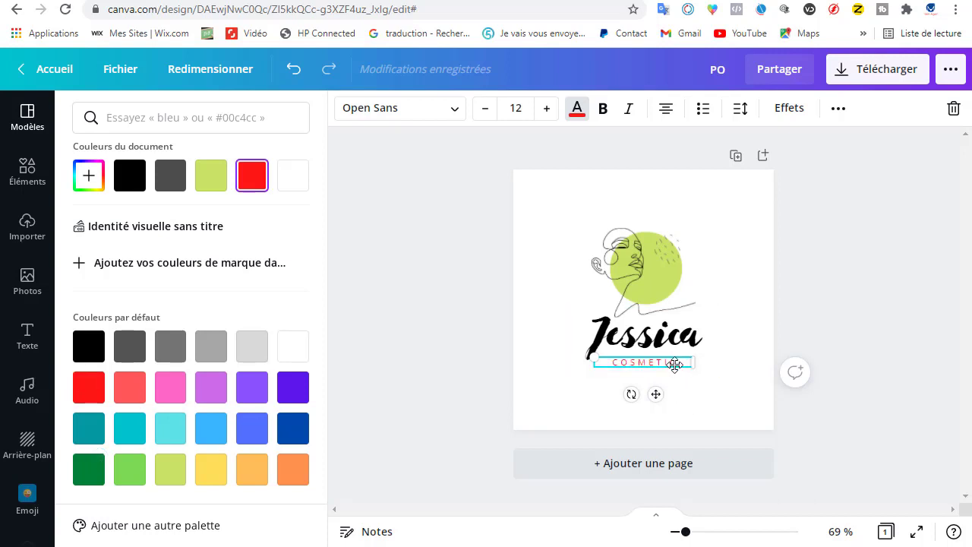
pyautogui.moveTo(682, 366); pyautogui.dragTo(607, 365)
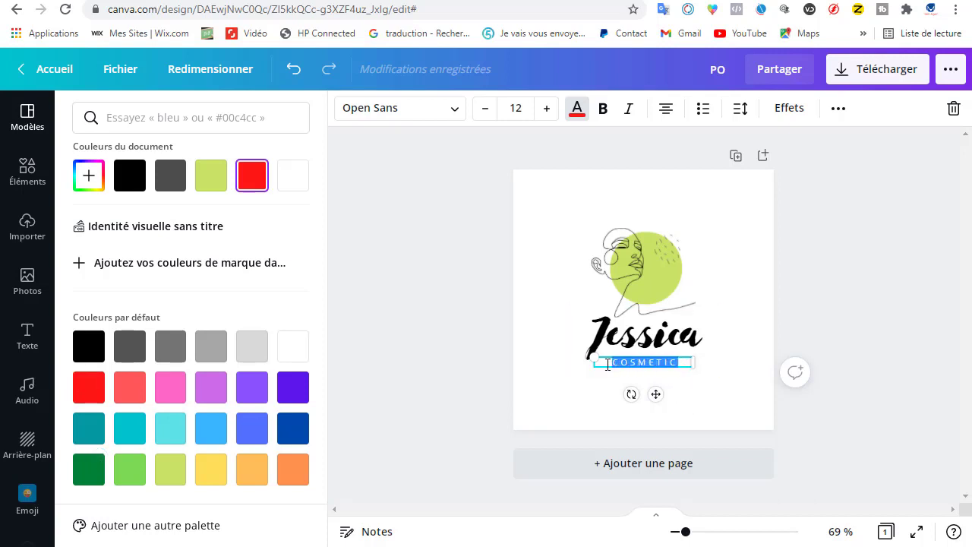
pyautogui.click(91, 468)
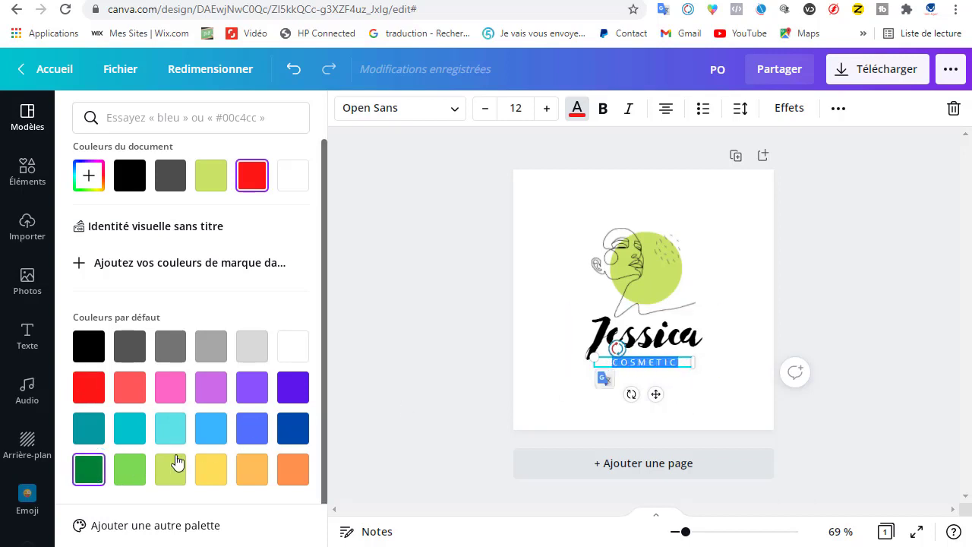
pyautogui.click(570, 397)
# Step: Make the "COSMETIC" text below the logo title bold
pyautogui.click(711, 360)
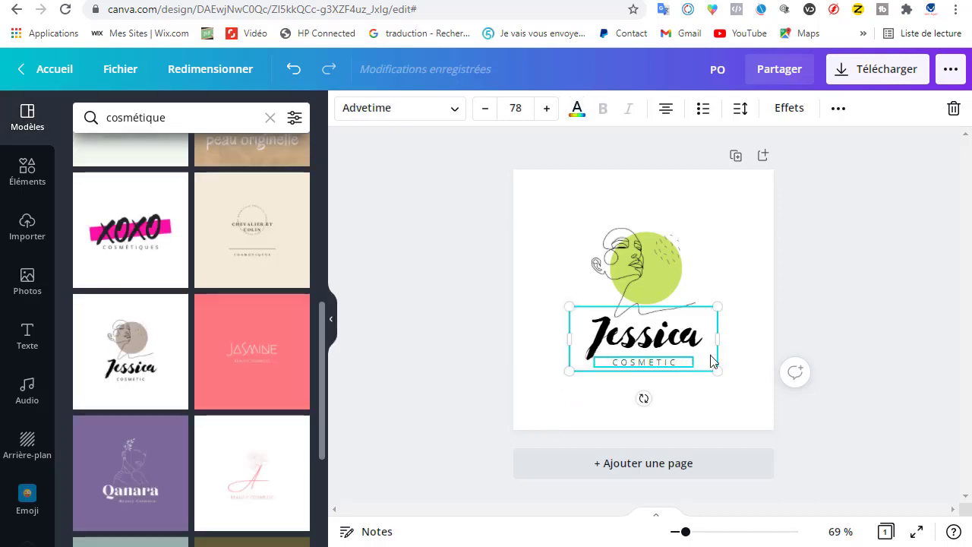
pyautogui.click(650, 380)
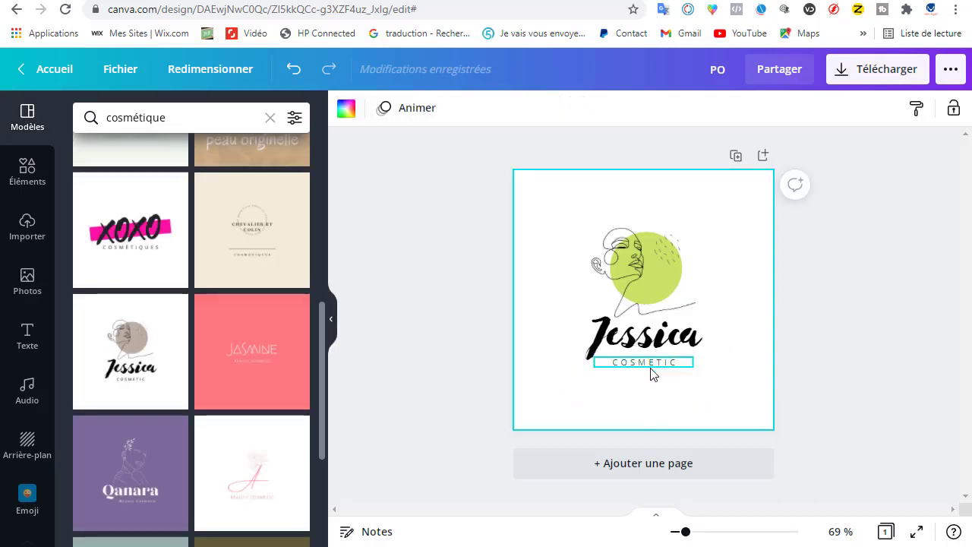
pyautogui.click(656, 370)
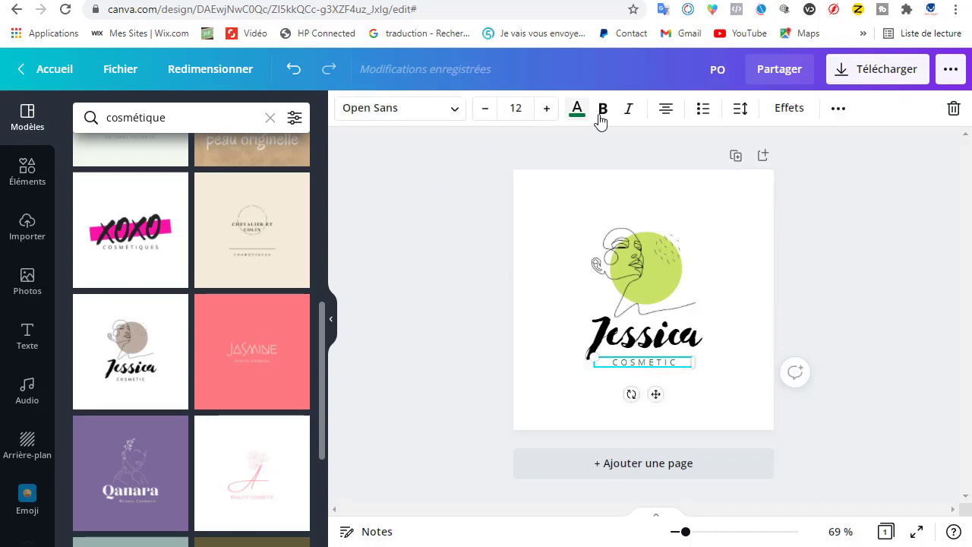
pyautogui.click(602, 118)
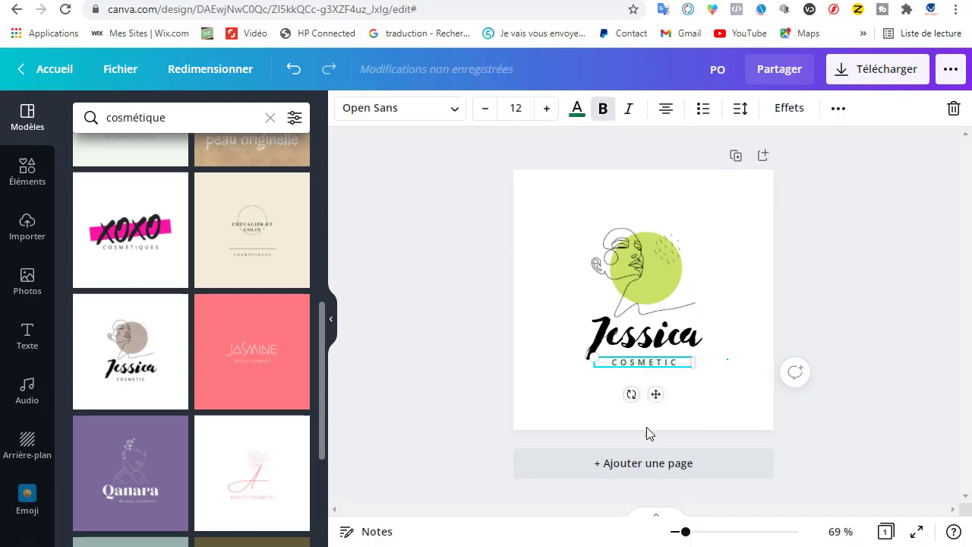
pyautogui.click(593, 408)
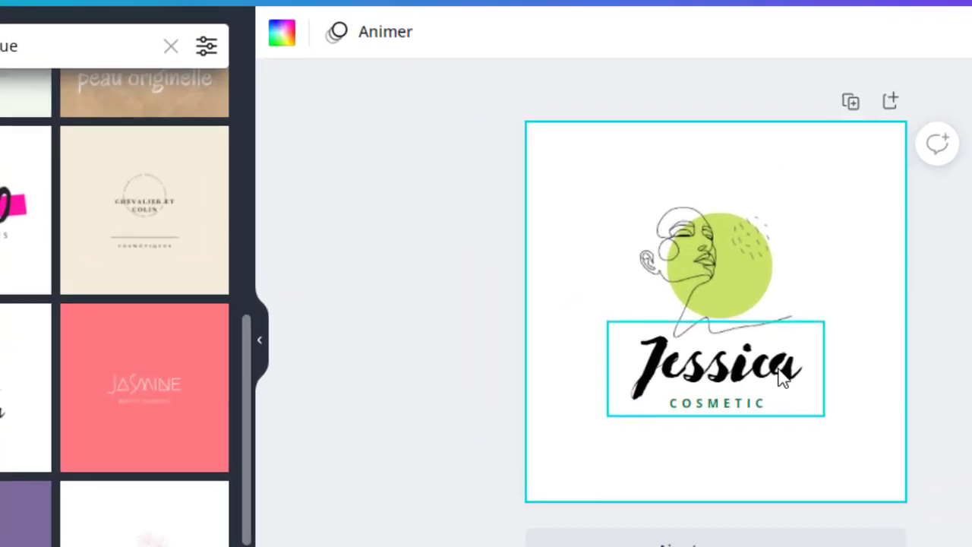
# Step: Give the "Jessica" title text the custom dark green colour #0D5404
pyautogui.click(690, 346)
pyautogui.doubleClick(798, 383)
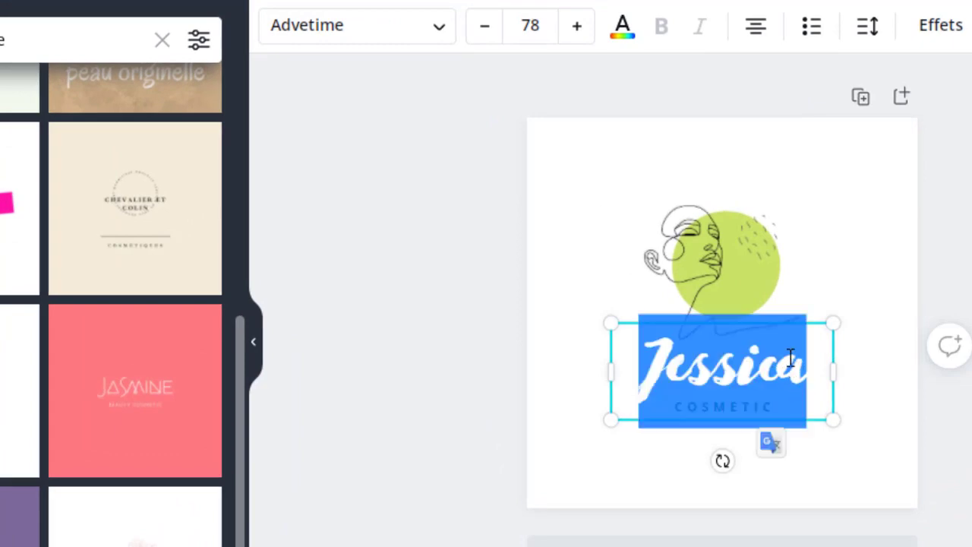
pyautogui.click(622, 30)
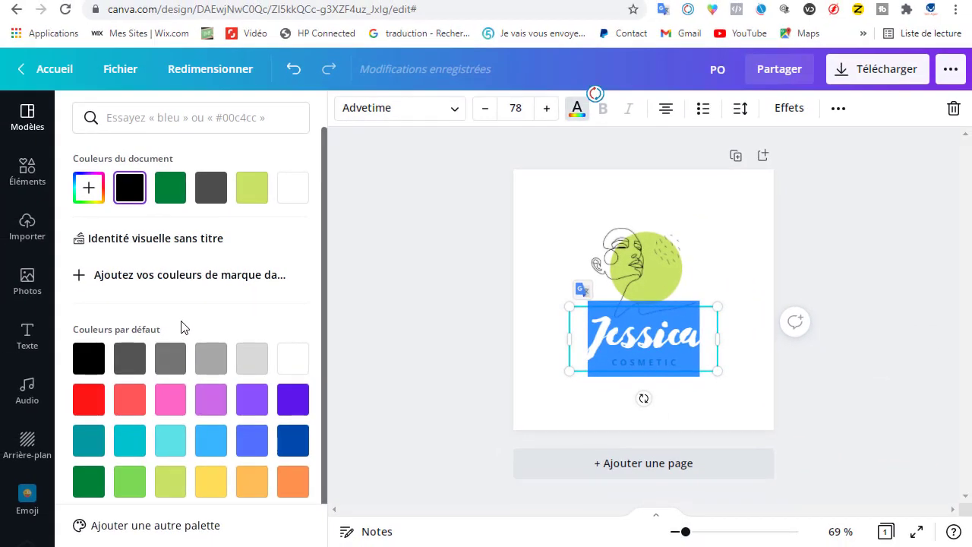
pyautogui.click(129, 442)
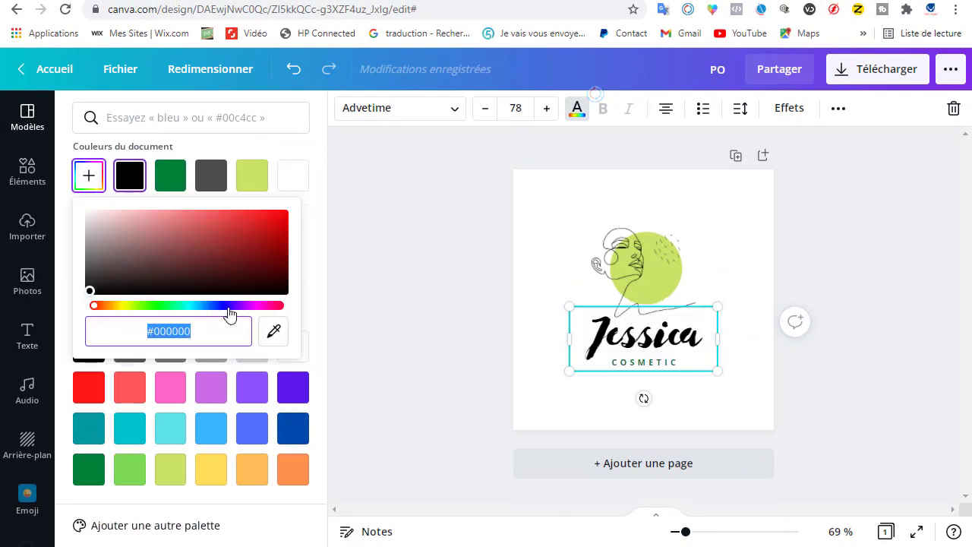
pyautogui.click(154, 307)
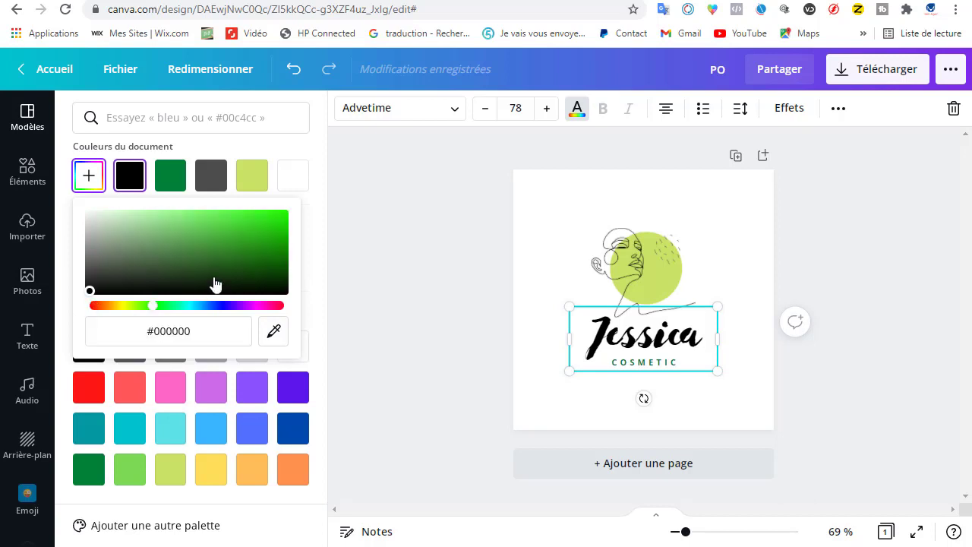
pyautogui.click(282, 258)
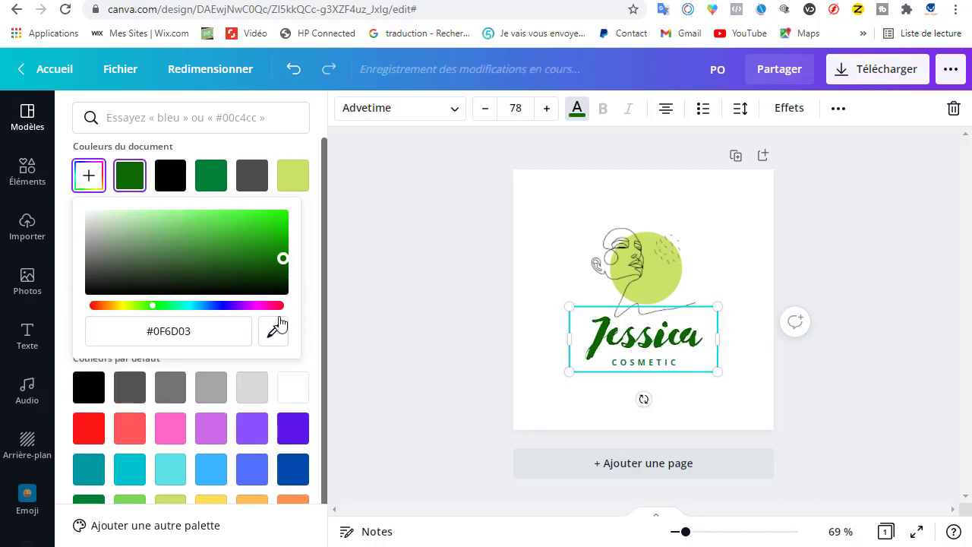
pyautogui.click(279, 266)
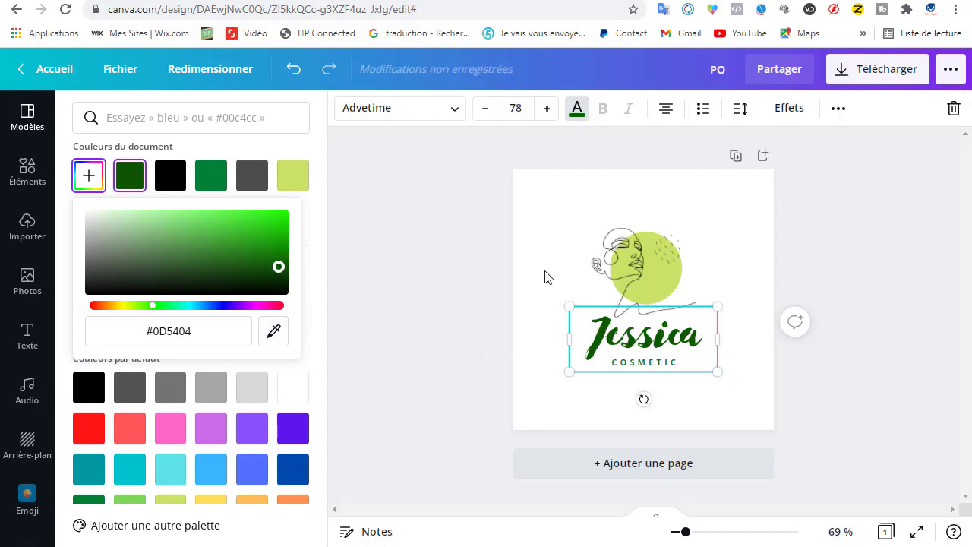
# Step: Replace the "Jessica" title text of the logo with "danielle"
pyautogui.click(615, 358)
pyautogui.click(651, 403)
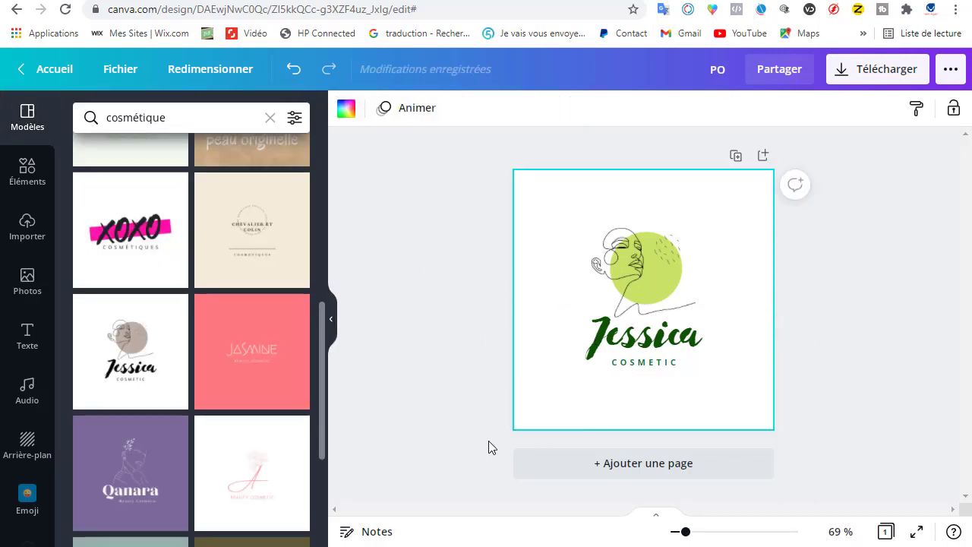
pyautogui.click(676, 344)
pyautogui.doubleClick(697, 335)
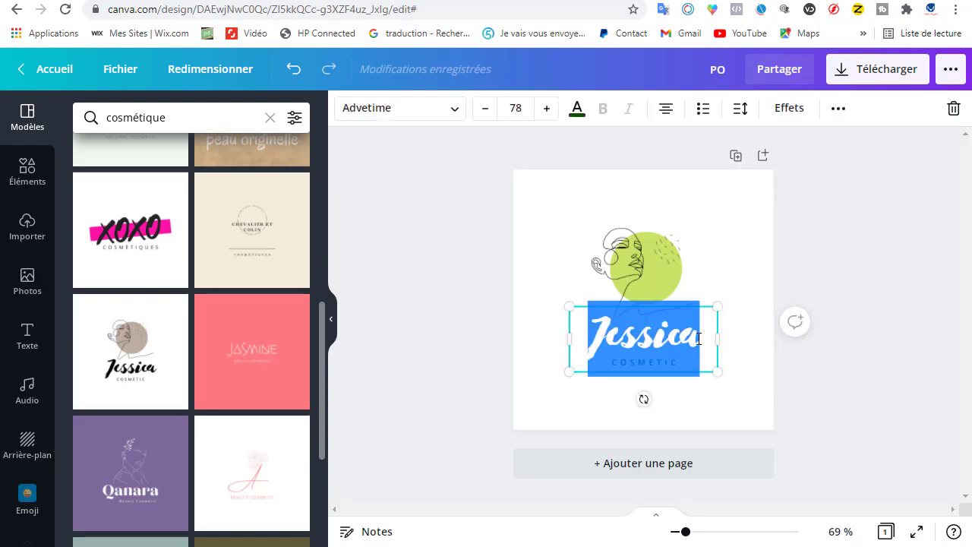
pyautogui.moveTo(699, 339); pyautogui.dragTo(596, 340)
pyautogui.write('da')
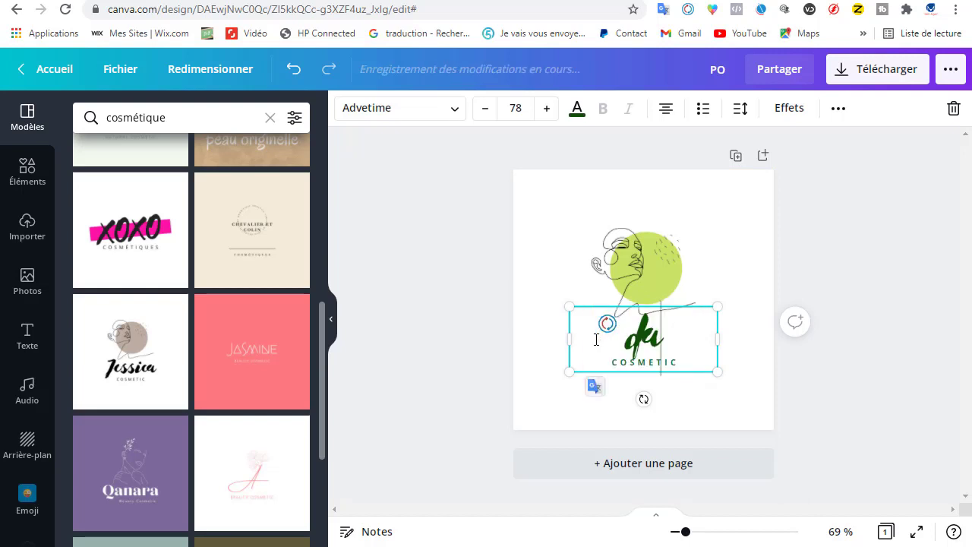
pyautogui.write('nic')
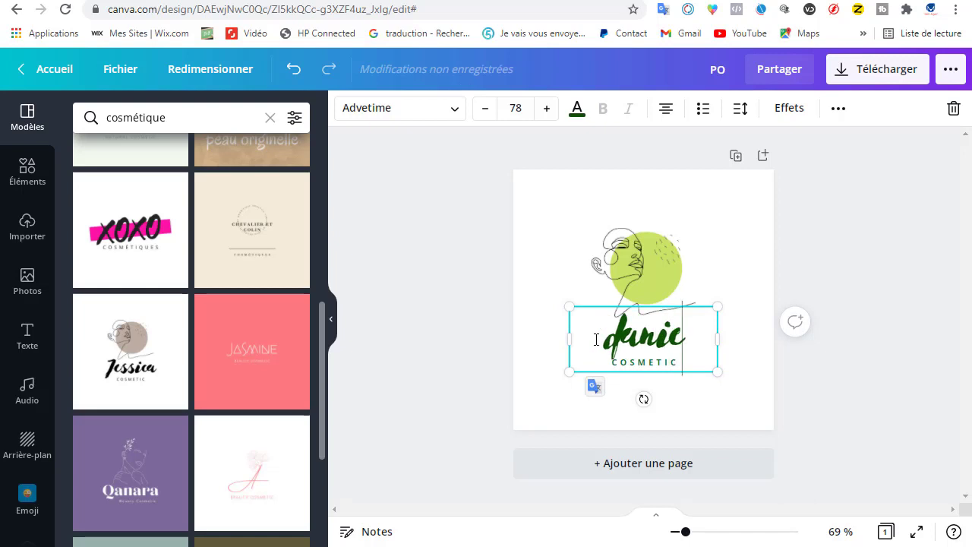
pyautogui.press('BackSpace')
pyautogui.write('elle')
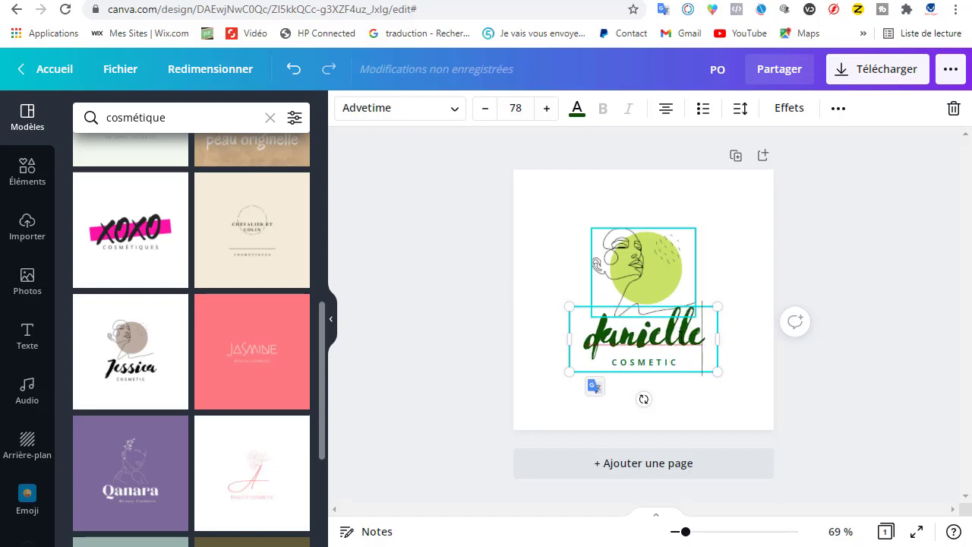
# Step: Clear the logo's title text and replace it with "canelle"
pyautogui.press('BackSpace')
pyautogui.press('BackSpace')
pyautogui.press('BackSpace')
pyautogui.press('BackSpace')
pyautogui.press('BackSpace')
pyautogui.press('BackSpace')
pyautogui.press('BackSpace')
pyautogui.press('BackSpace')
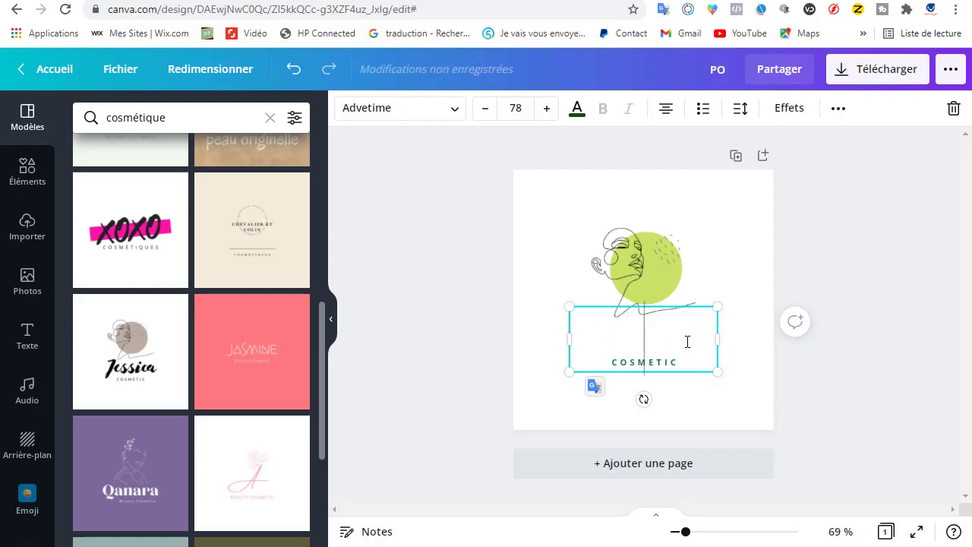
pyautogui.write('canell')
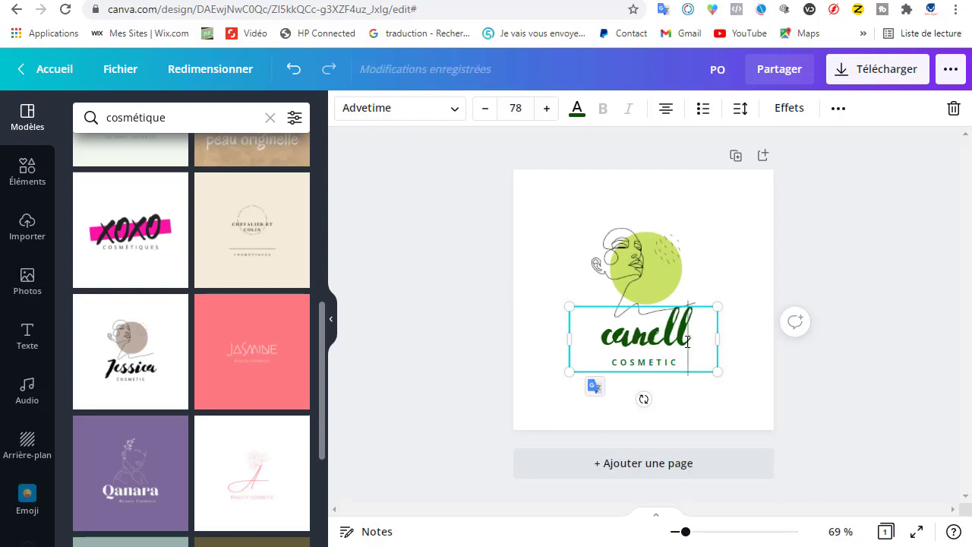
pyautogui.write('e')
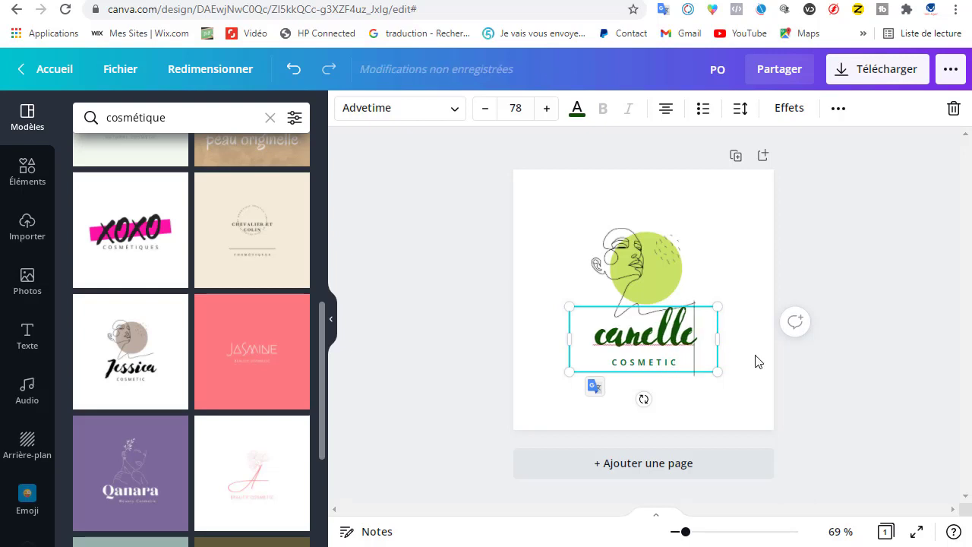
pyautogui.click(722, 398)
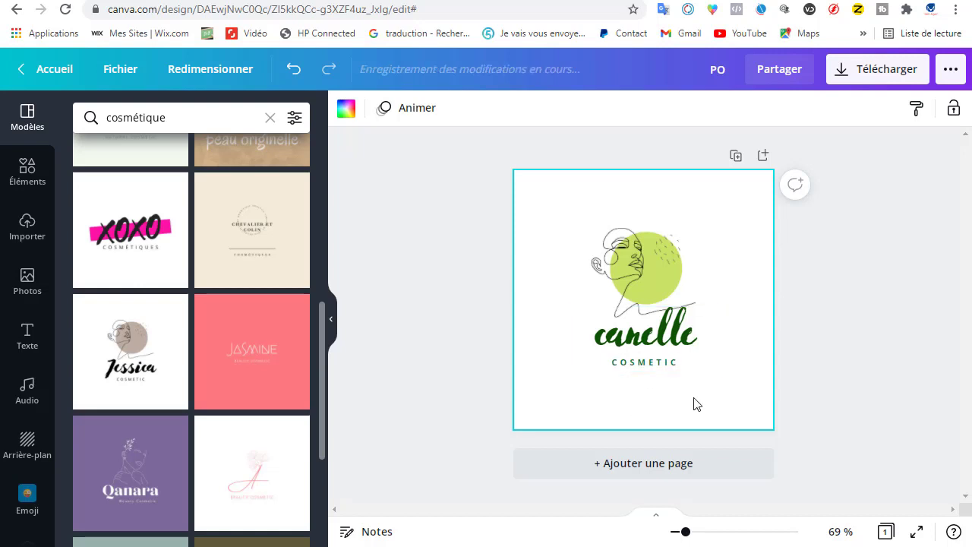
pyautogui.click(477, 185)
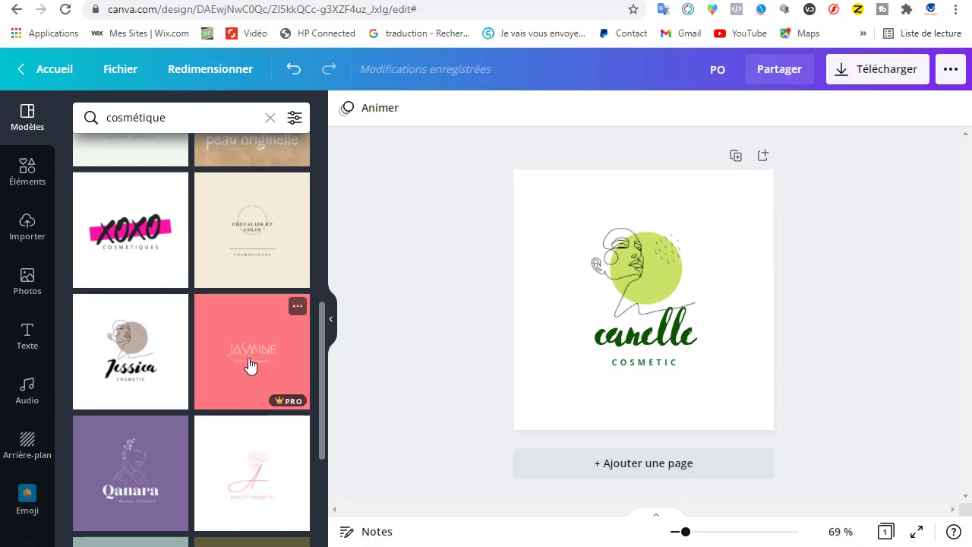
# Step: Add a second blank page to the design below the logo page
pyautogui.scroll(-2, 162, 451)
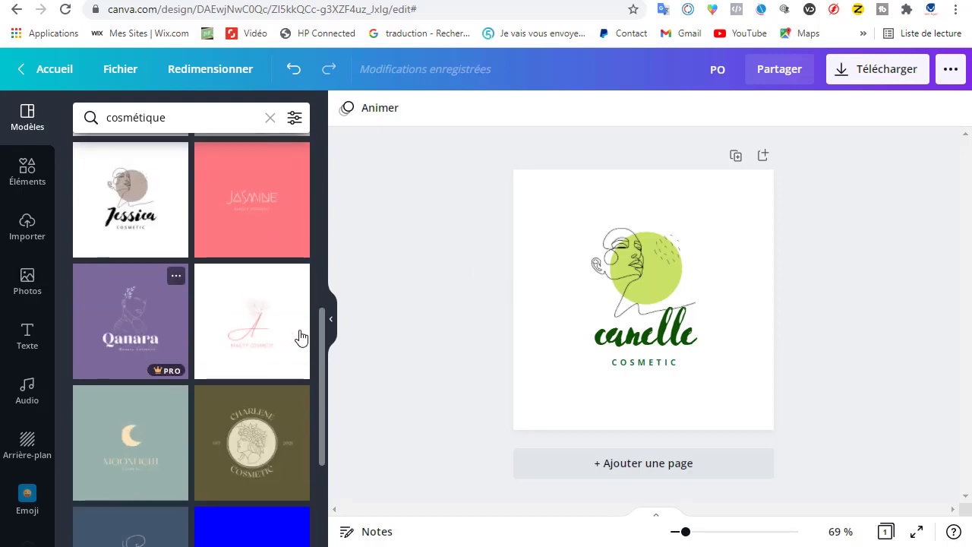
pyautogui.scroll(4, 225, 336)
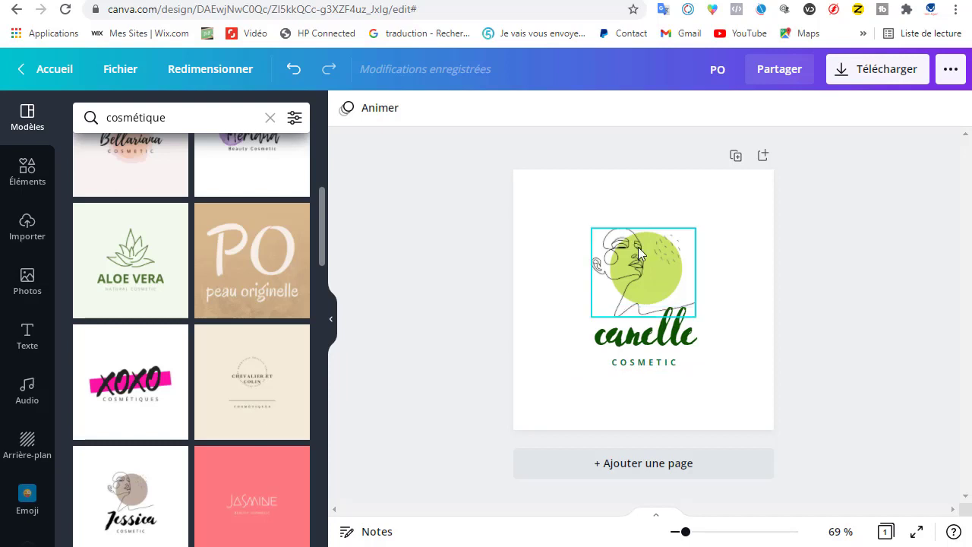
pyautogui.click(686, 471)
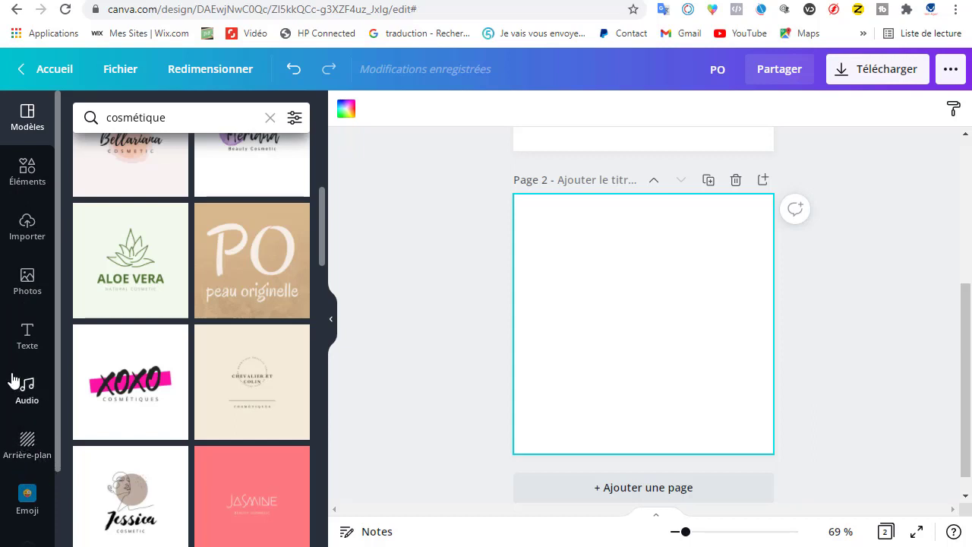
# Step: Look through the previously uploaded images, including the existing company logos, and return to the logo on page 1
pyautogui.click(30, 242)
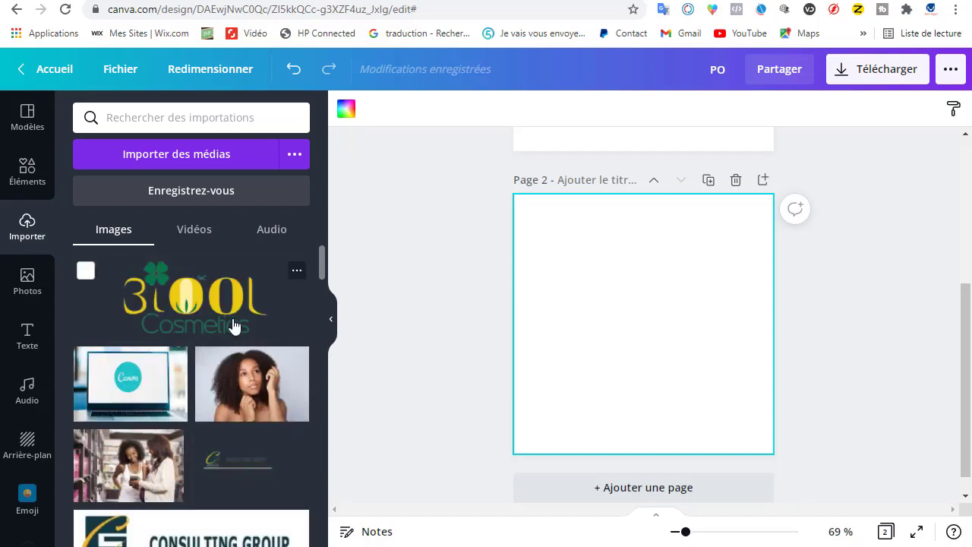
pyautogui.scroll(-2, 224, 376)
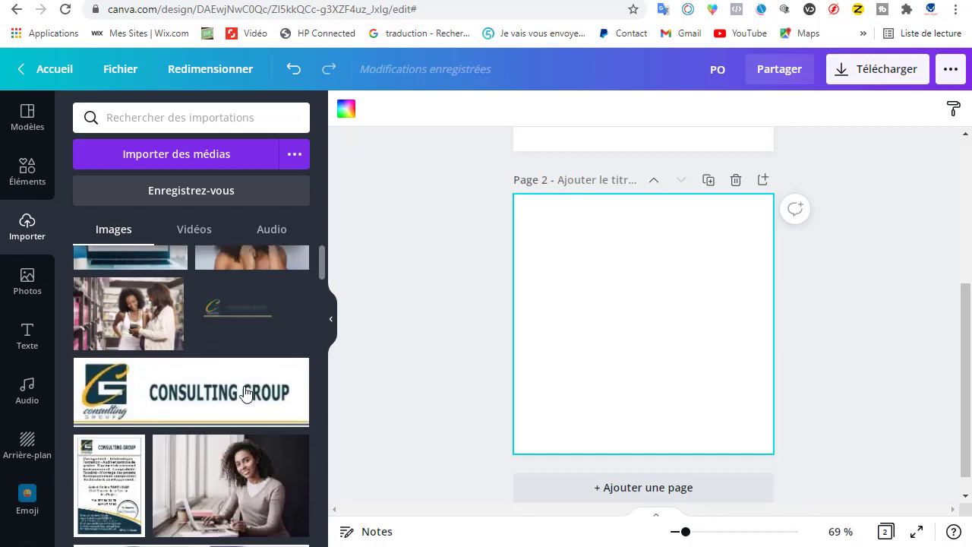
pyautogui.scroll(2, 243, 350)
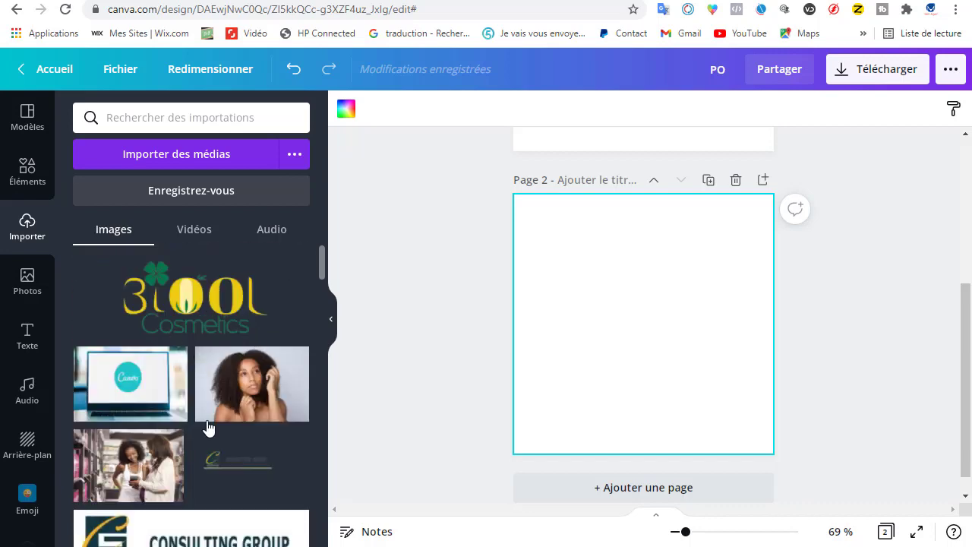
pyautogui.scroll(-3, 210, 425)
pyautogui.scroll(3, 215, 418)
pyautogui.scroll(-1, 235, 357)
pyautogui.scroll(-2, 235, 326)
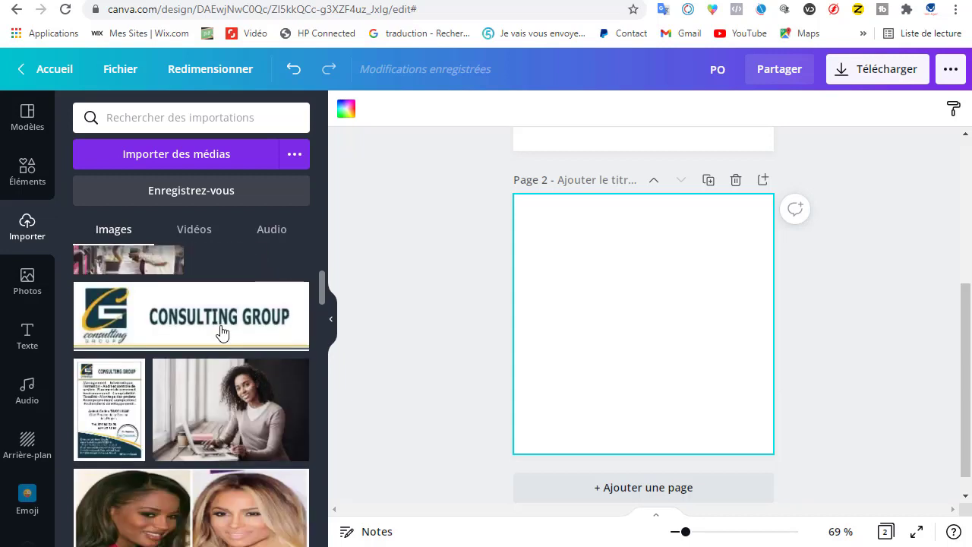
pyautogui.scroll(2, 220, 271)
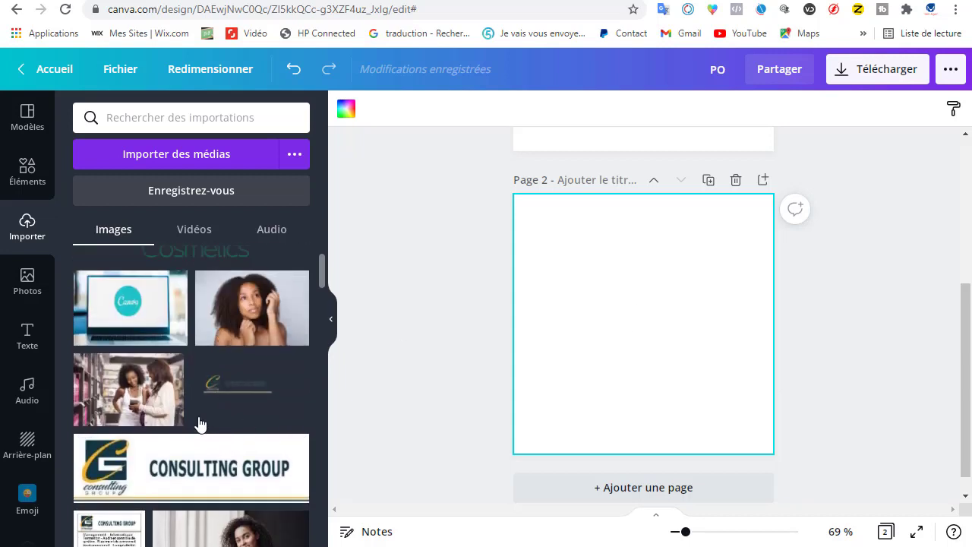
pyautogui.scroll(1, 174, 281)
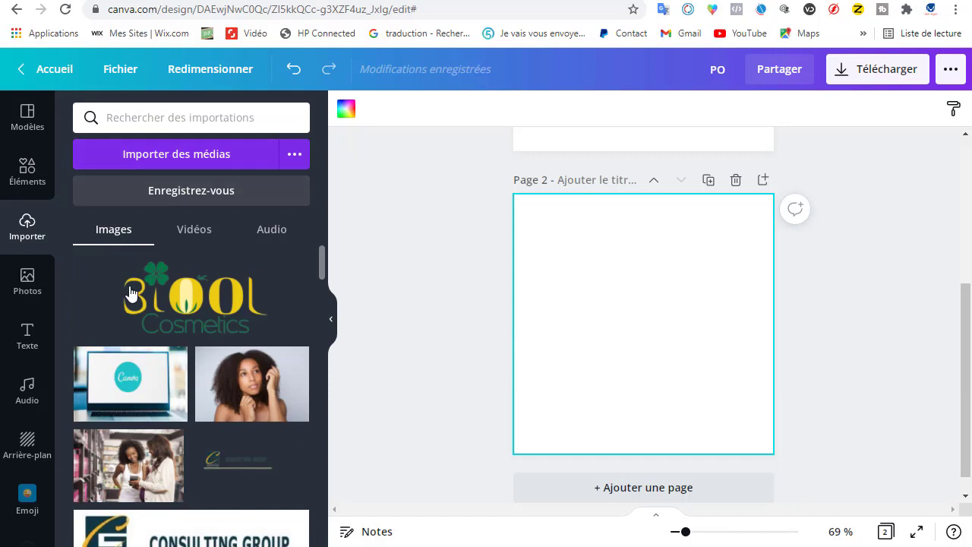
pyautogui.scroll(-2, 195, 363)
pyautogui.scroll(-1, 160, 363)
pyautogui.scroll(-1, 159, 363)
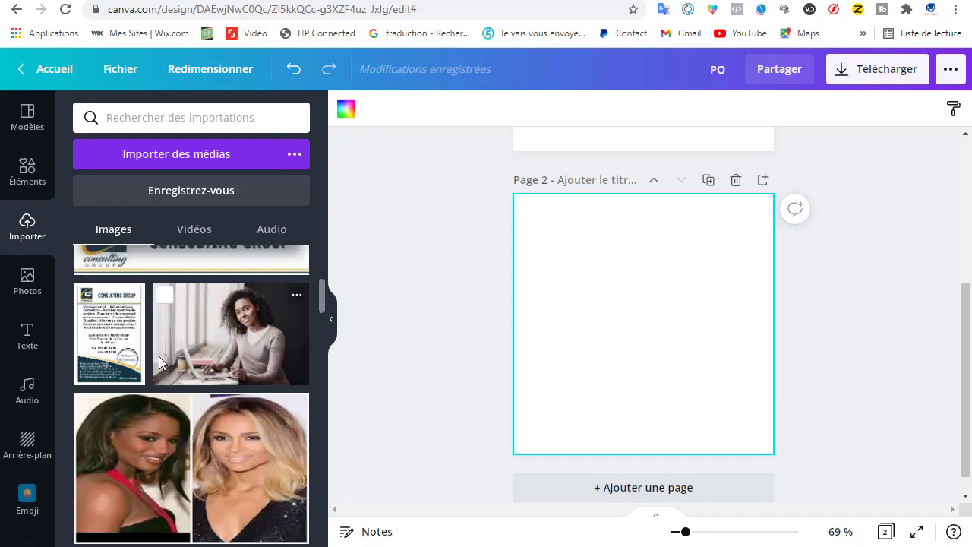
pyautogui.scroll(3, 135, 386)
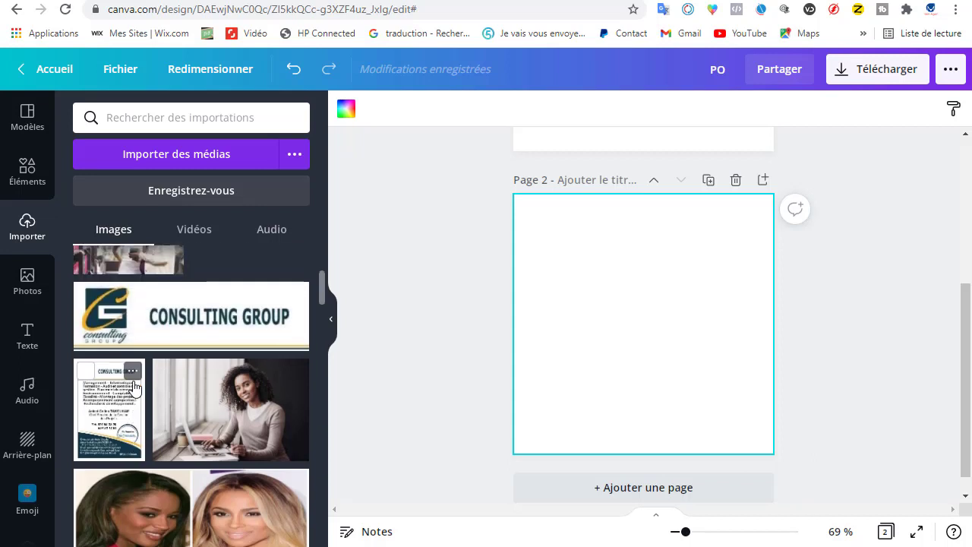
pyautogui.scroll(1, 134, 386)
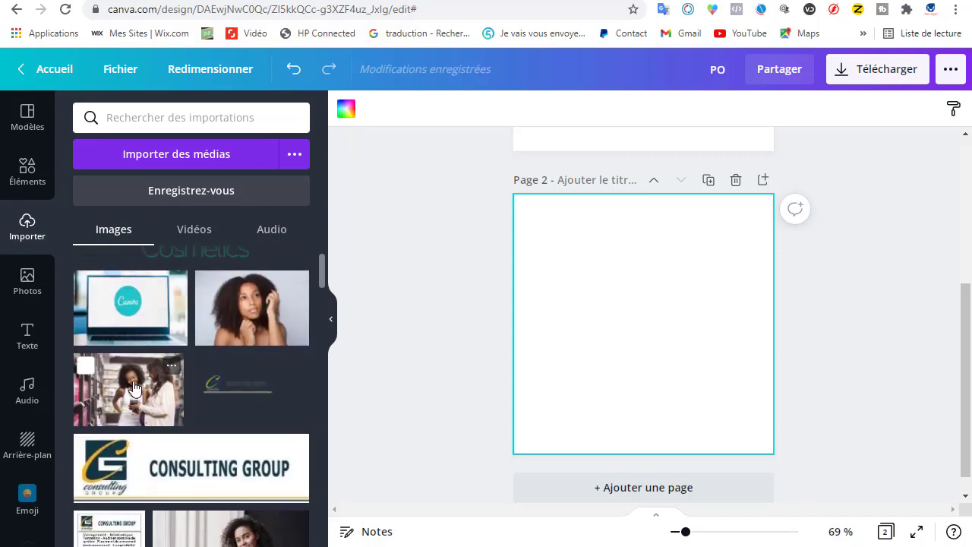
pyautogui.scroll(1, 134, 386)
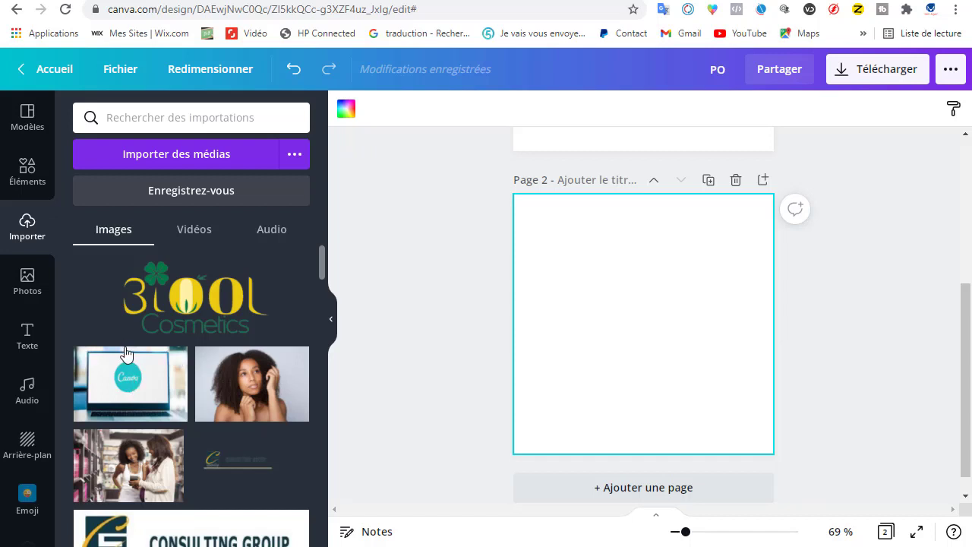
pyautogui.moveTo(127, 355)
pyautogui.moveTo(253, 312)
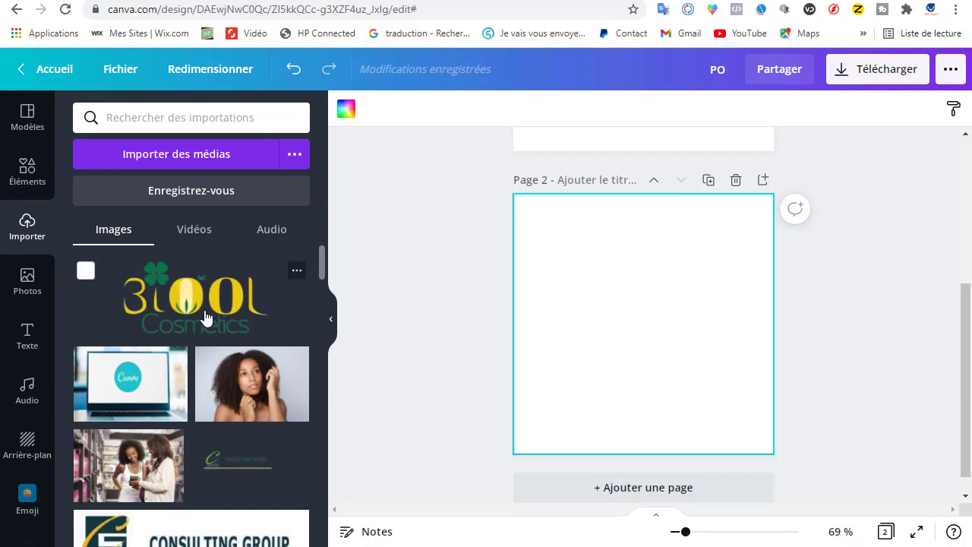
pyautogui.scroll(-5, 217, 489)
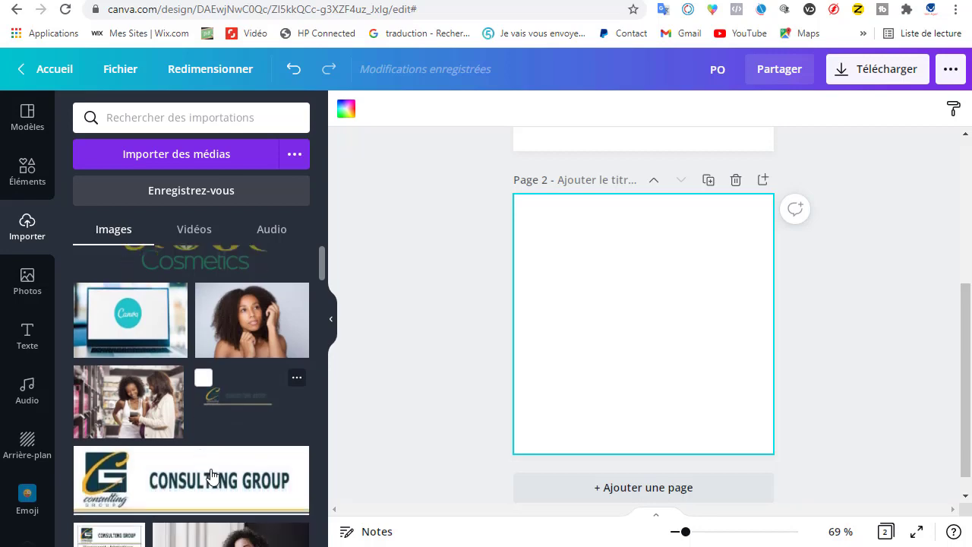
pyautogui.scroll(5, 219, 471)
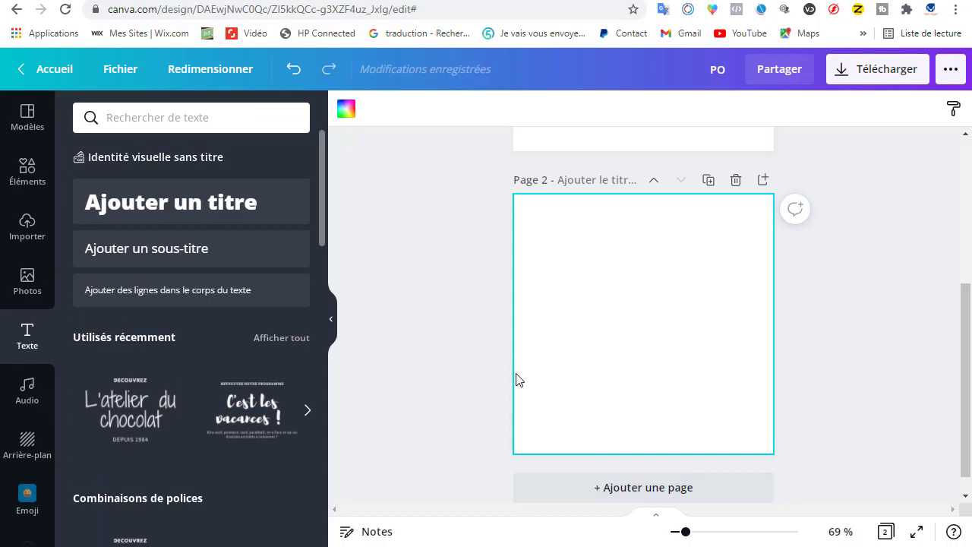
pyautogui.scroll(3, 545, 401)
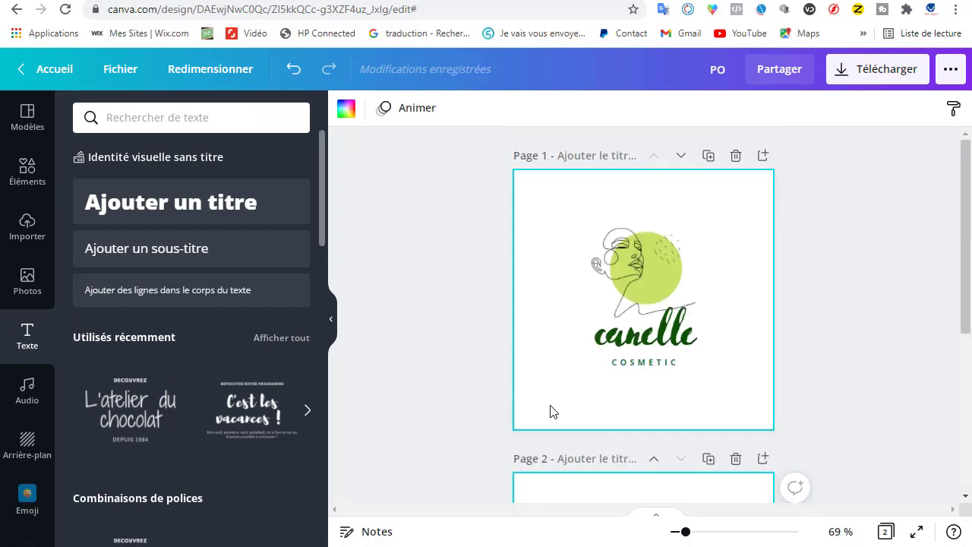